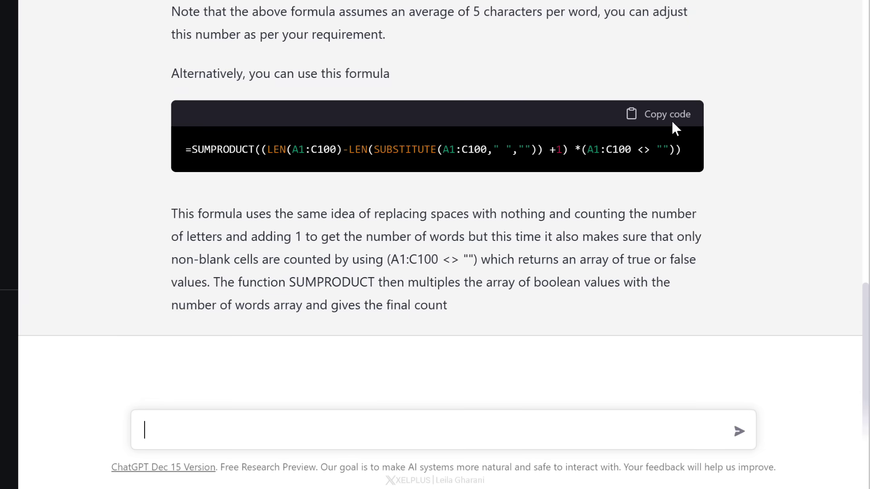
Copy ChatGPT's SUMPRODUCT word-count formula and paste it into cell D1
left_click(668, 118)
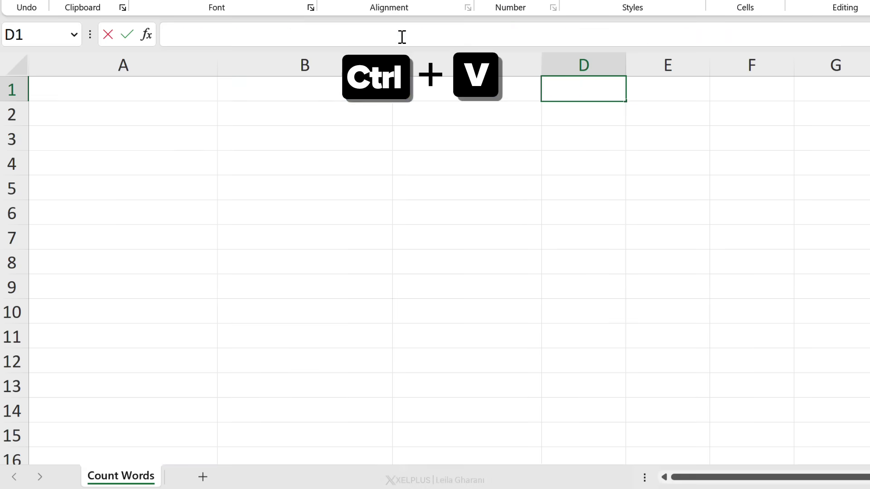
key("ctrl+v")
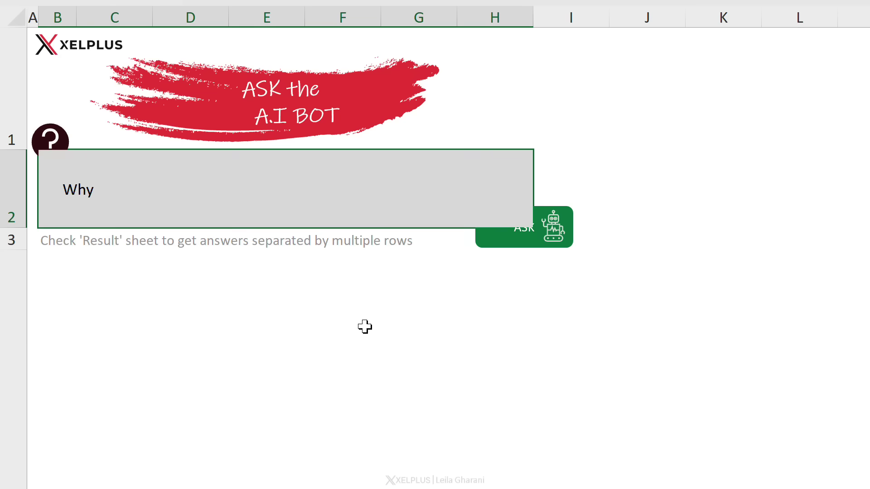
Ask the AI bot 'should I subscribe to a YouTube channel?'
type("should I subscribe to a YouTube channel")
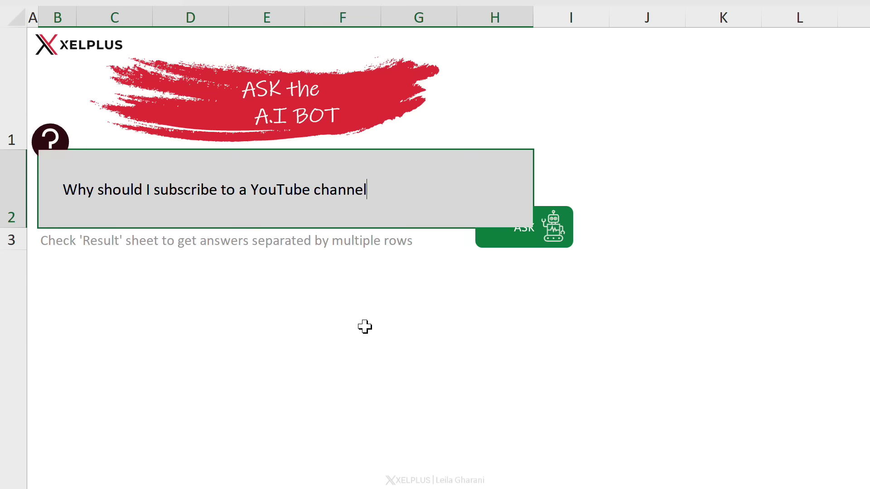
type("?")
key("Return")
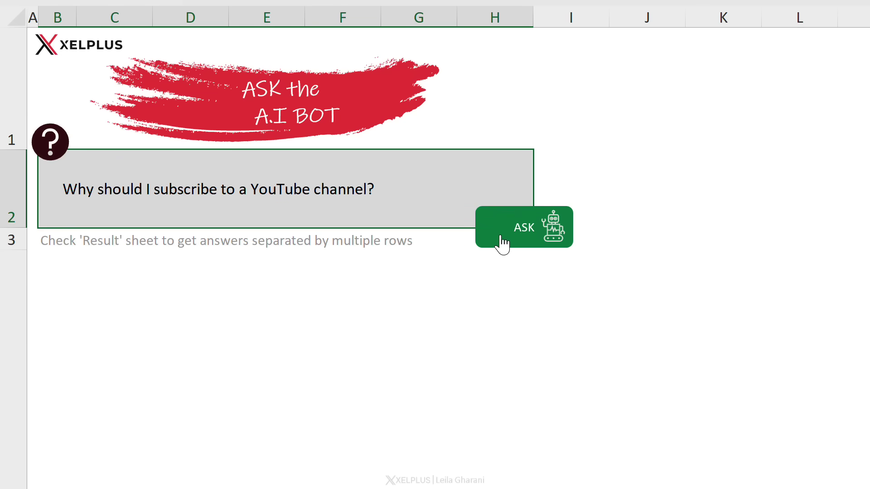
left_click(502, 243)
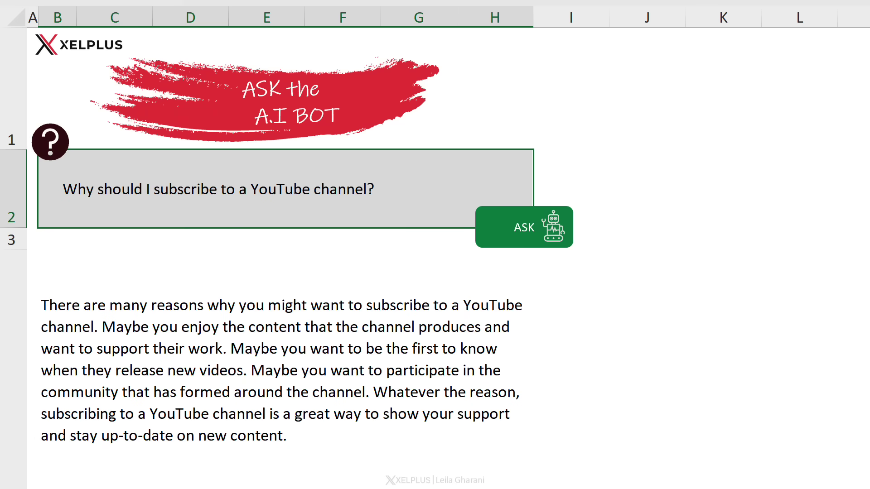
Ask 'The names of the Sopranos series characters.' instead and inspect the returned list
double_click(399, 198)
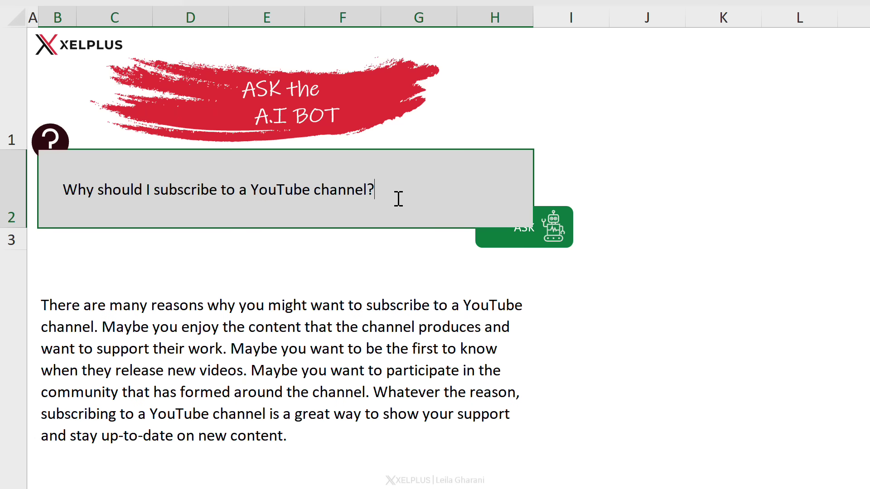
left_click_drag(399, 198, 66, 200)
type("The names of the Sopranos series characters.")
key("Return")
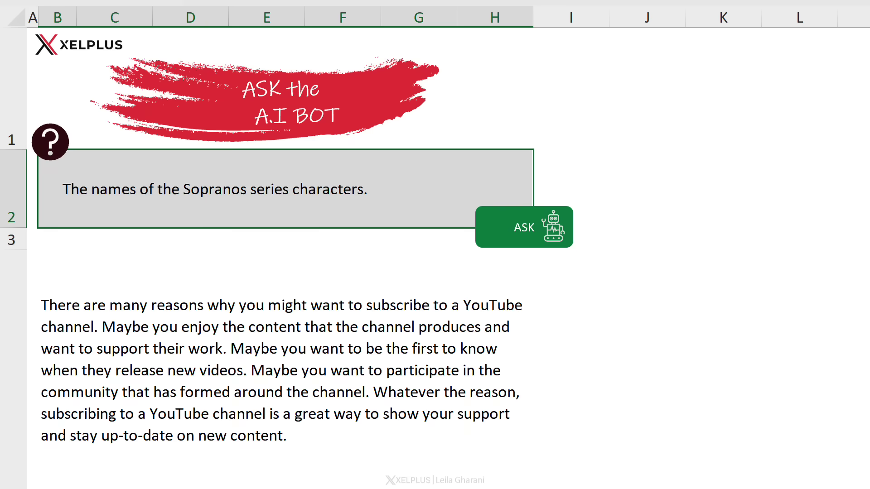
left_click(485, 249)
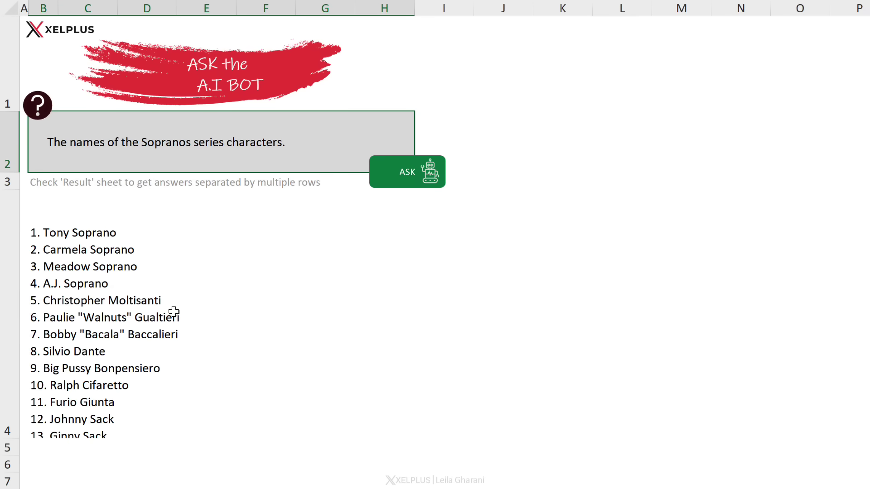
left_click(174, 314)
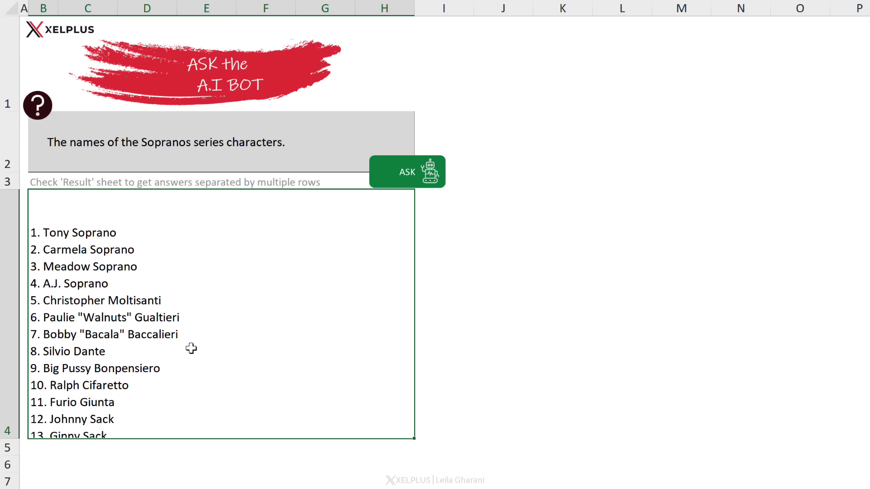
double_click(191, 348)
left_click_drag(131, 346, 53, 345)
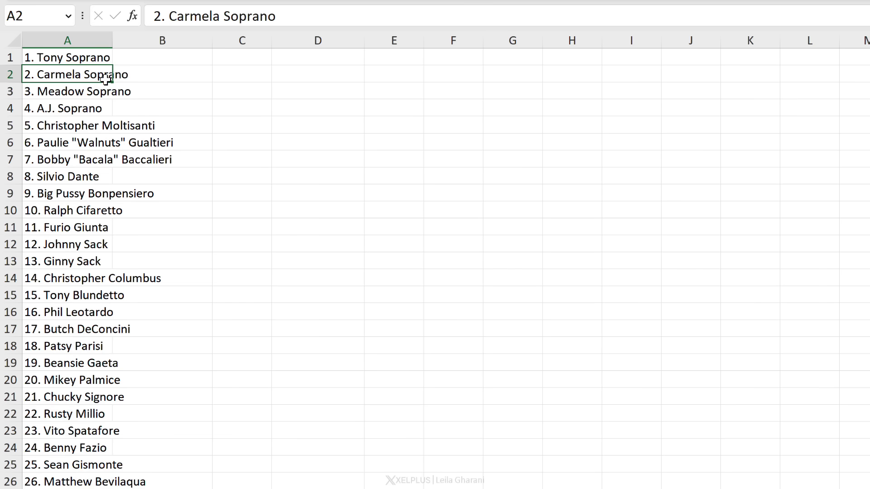
Check the Sopranos character rows on the Result sheet, starting at Meadow Soprano
left_click(92, 92)
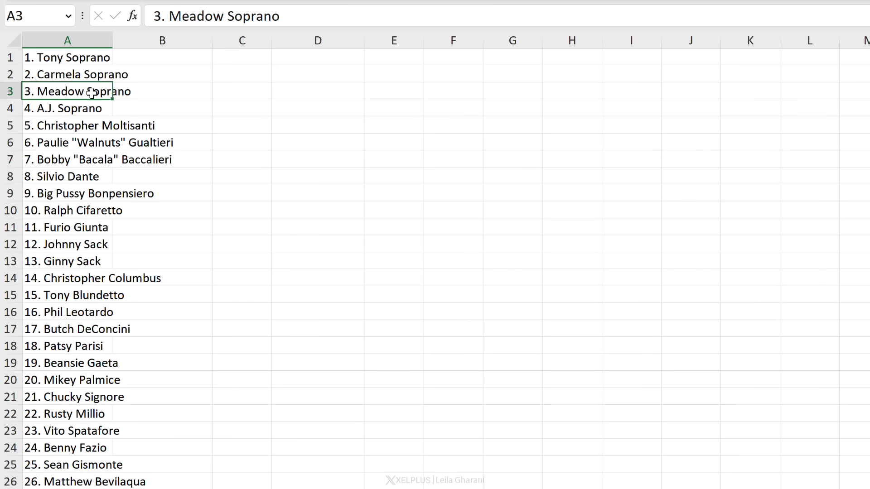
left_click(83, 107)
left_click(79, 124)
left_click(73, 142)
left_click(73, 157)
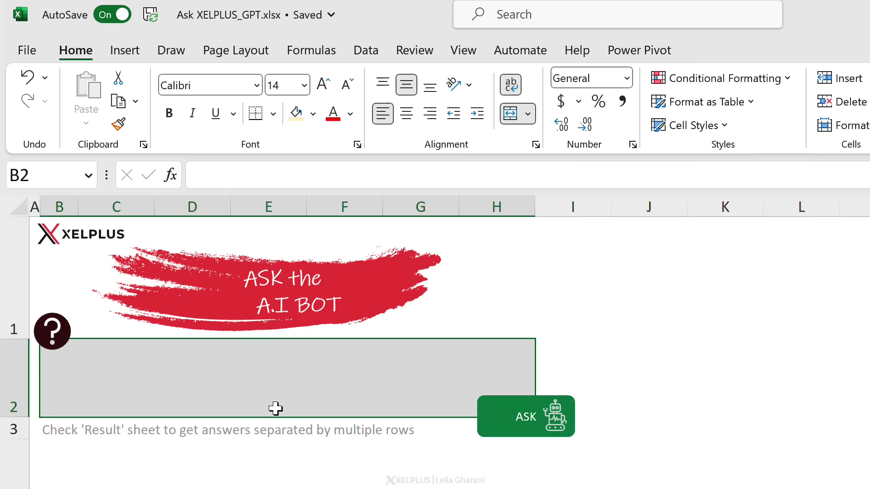
Ask the bot 'Top 10 hiphop songs of the 90s' and review the ten-song answer
type("Top ")
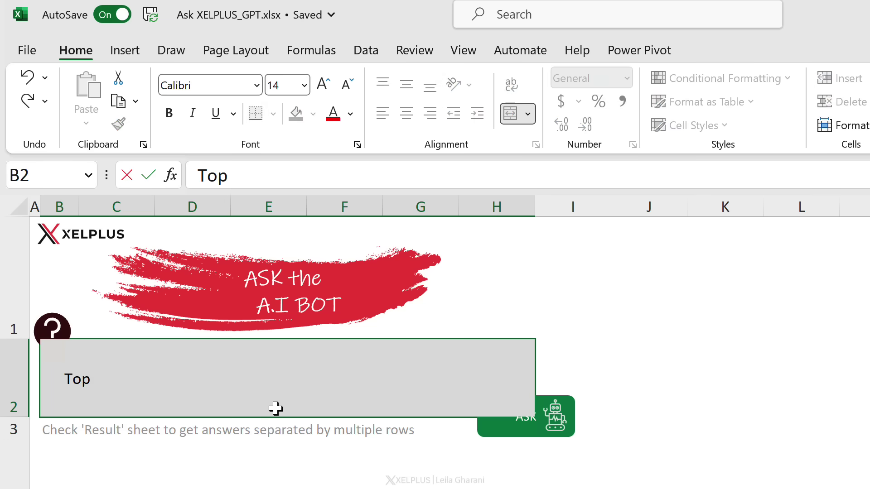
type("10 hiphop songs of the 9")
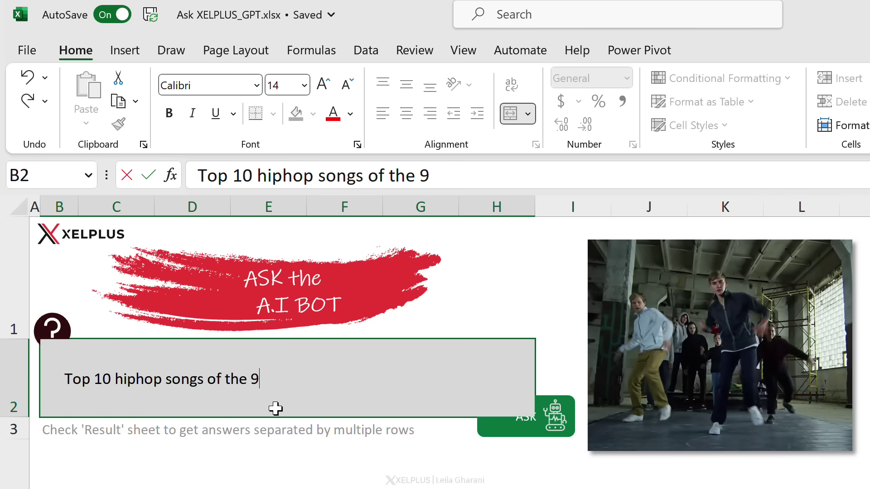
type("0s")
key("ctrl+Return")
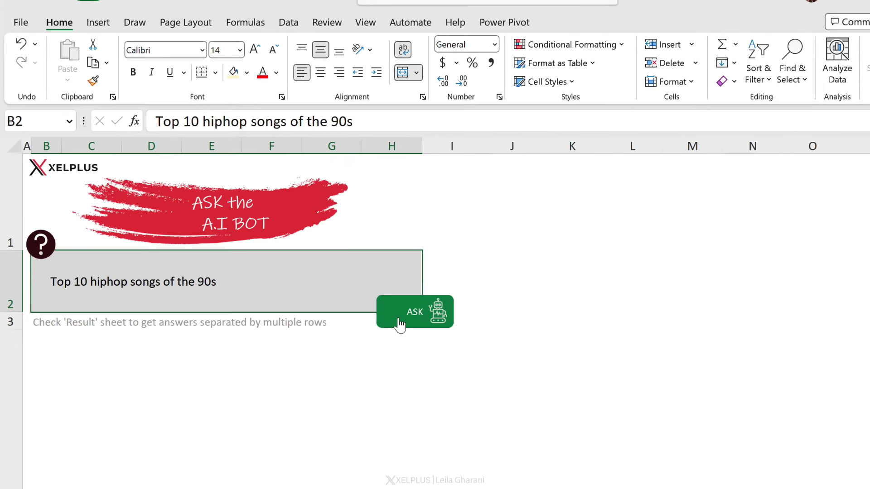
left_click(400, 324)
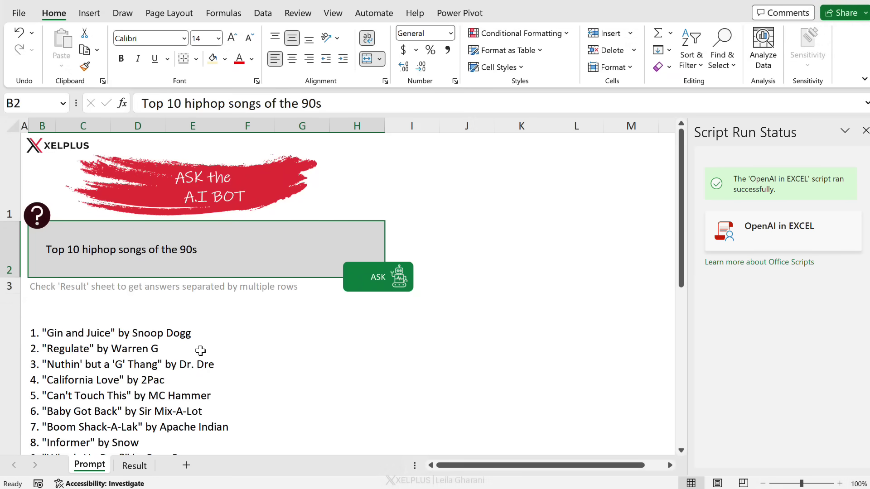
left_click(178, 360)
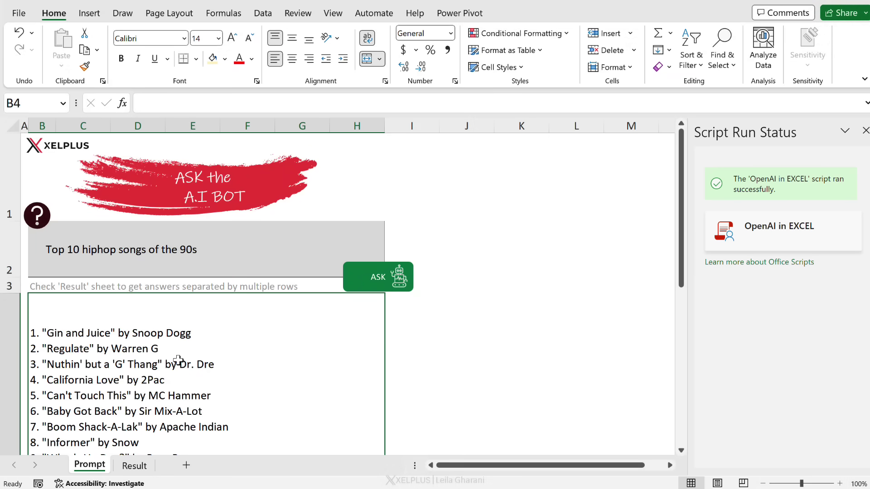
scroll(178, 360, "down", 1)
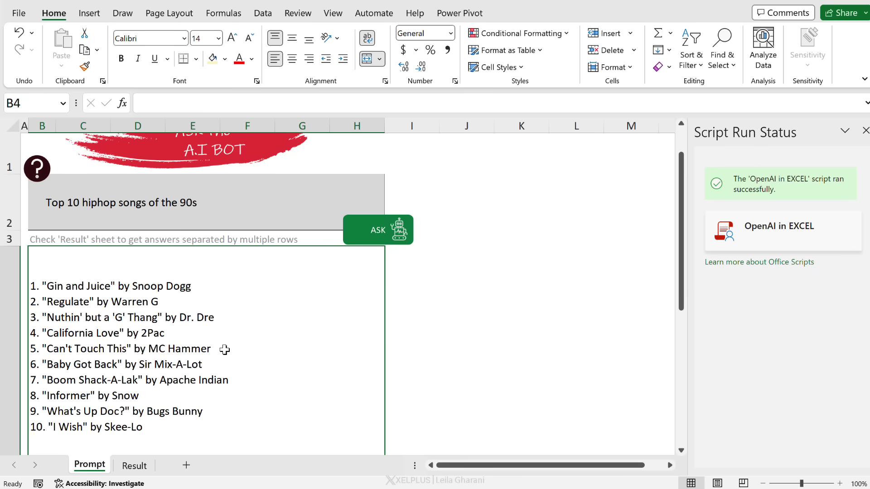
scroll(225, 349, "up", 1)
left_click(201, 261)
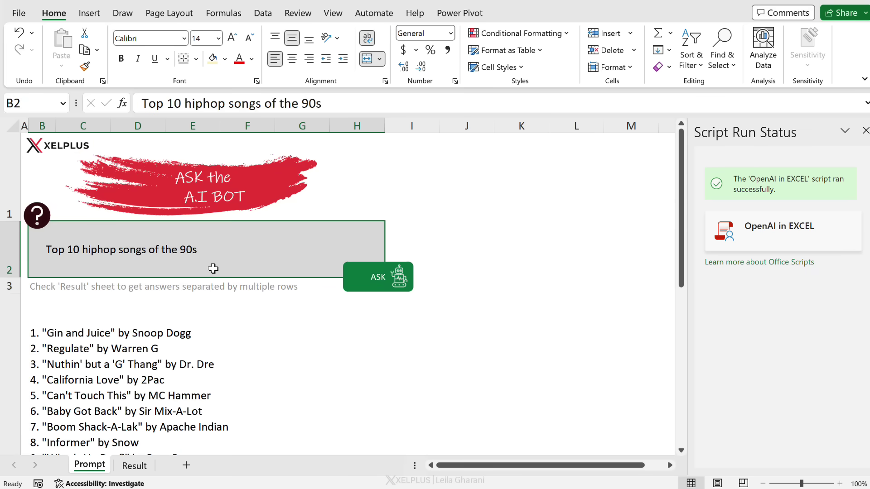
Ask the AI bot to name the members of the Spice Girls
type("Names of the spice girl")
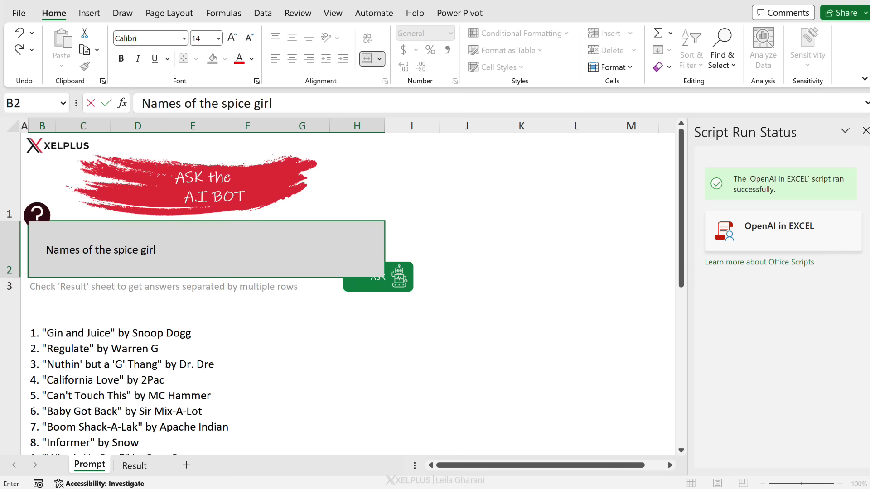
type("s members.")
key("ctrl+Return")
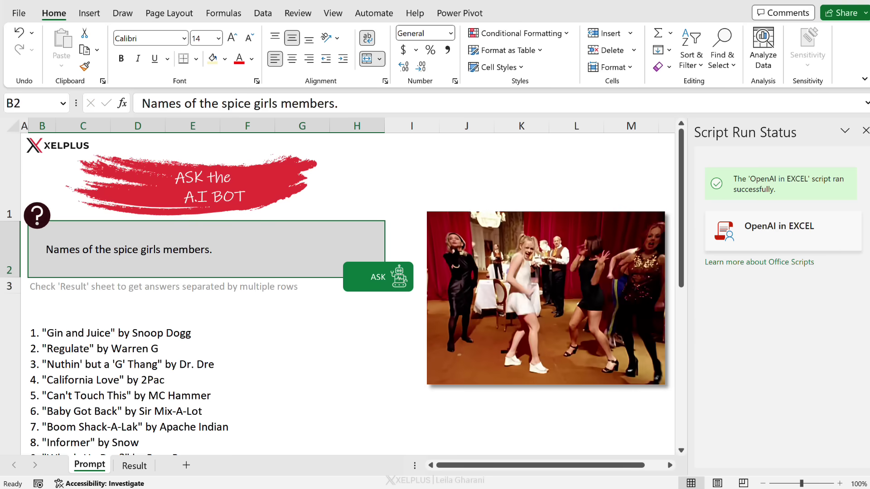
left_click(369, 291)
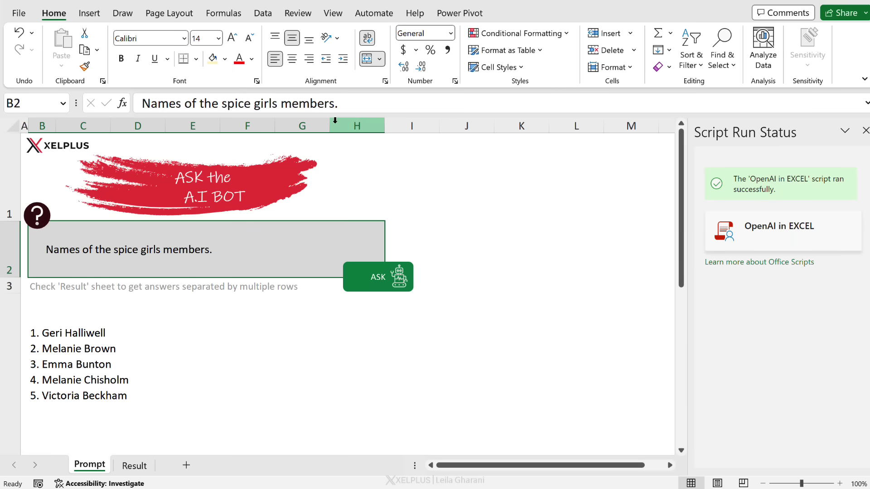
Add 'Include their nicknames' to the question, rerun it, and review the answer
left_click(344, 104)
type("Include their nickname")
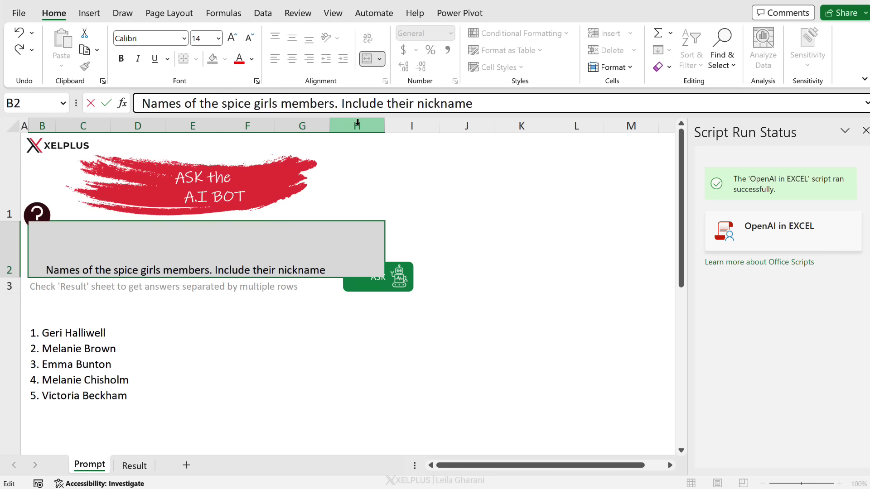
type("s")
key("Return")
left_click(375, 287)
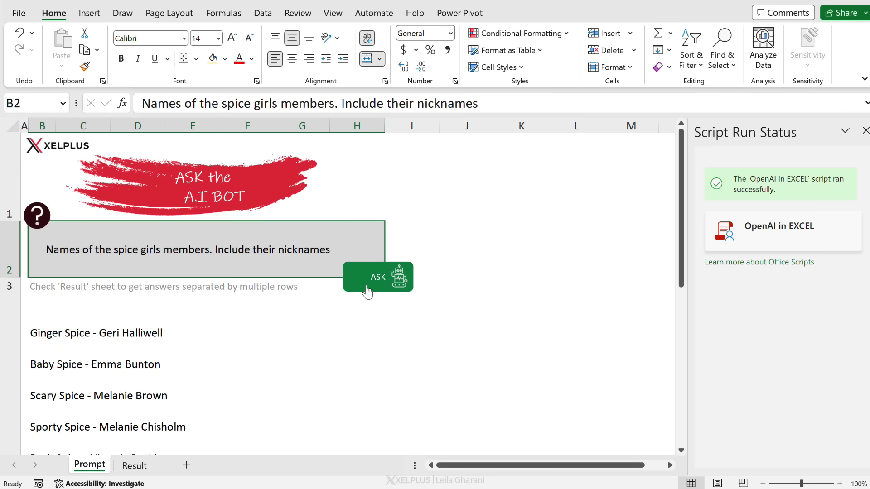
left_click(62, 368)
scroll(79, 364, "down", 1)
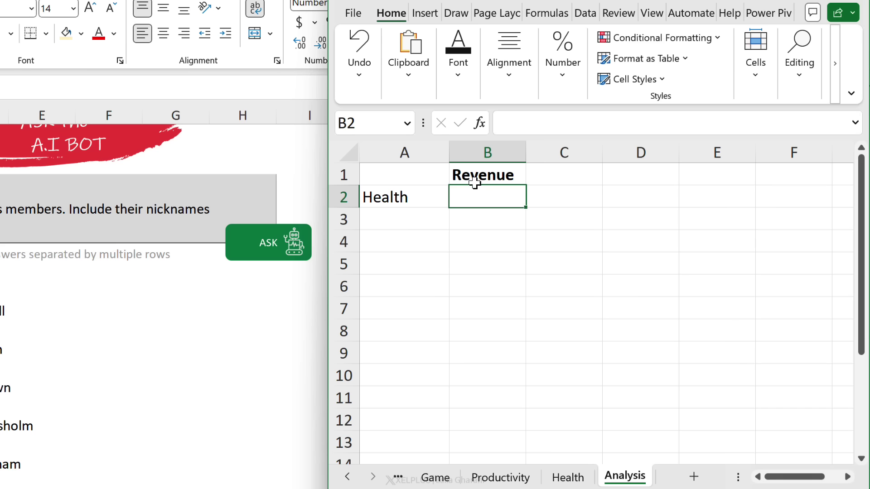
left_click(391, 200)
left_click(456, 199)
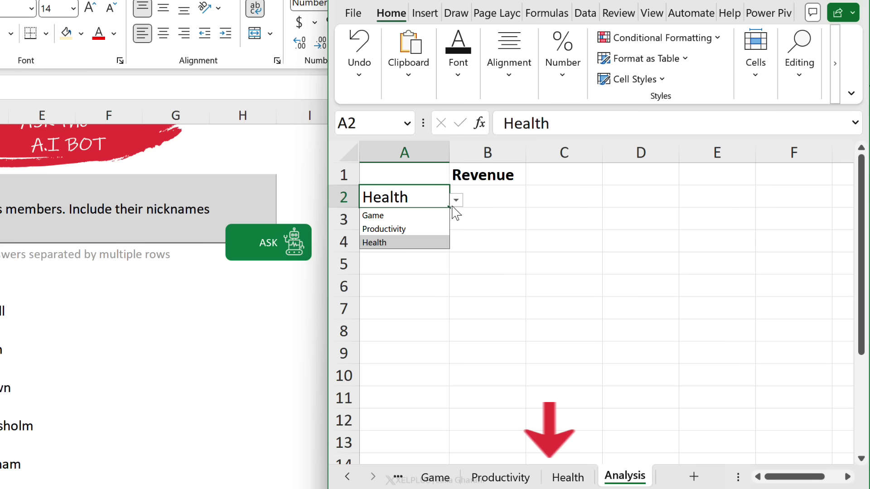
left_click(416, 230)
left_click(454, 200)
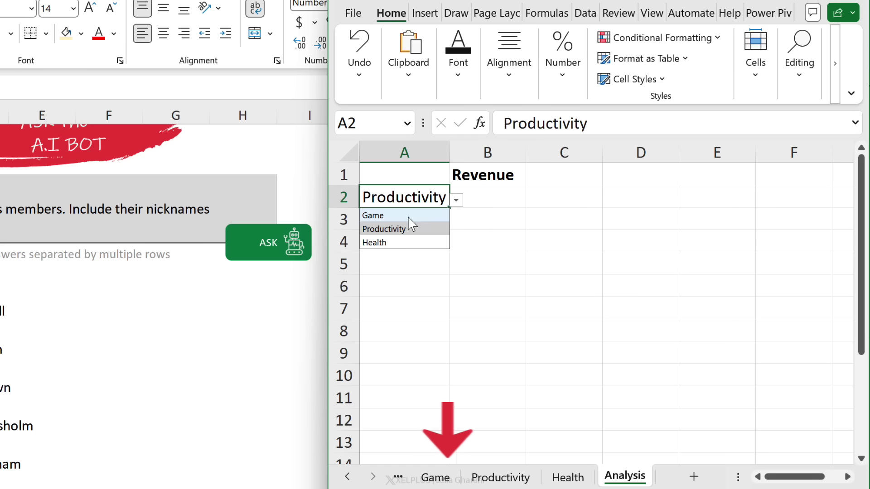
left_click(417, 214)
left_click(471, 197)
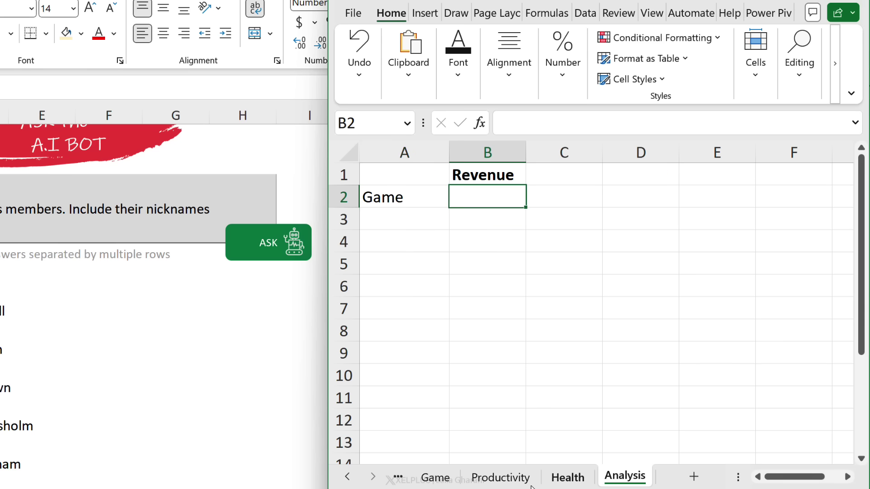
left_click(561, 476)
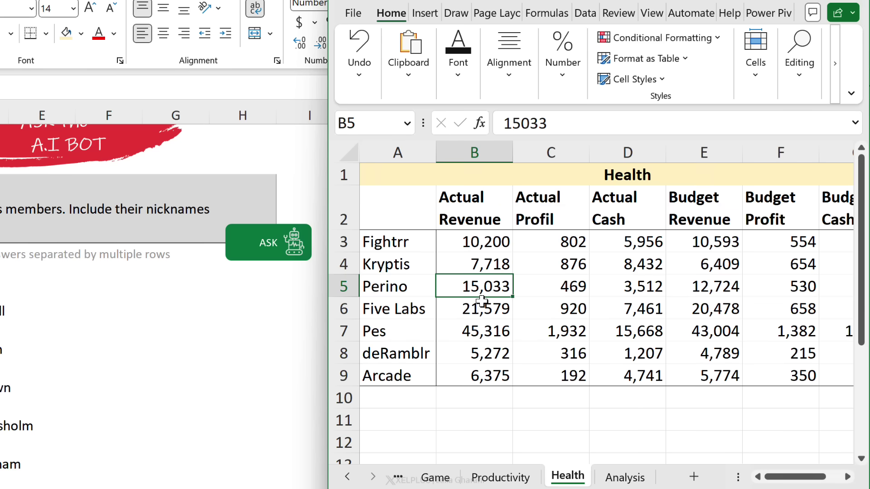
left_click(456, 163)
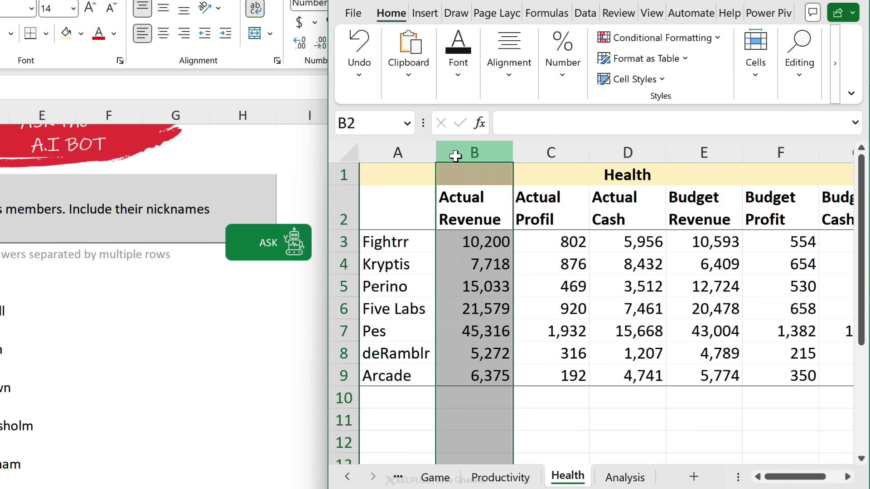
left_click(466, 257)
left_click(613, 478)
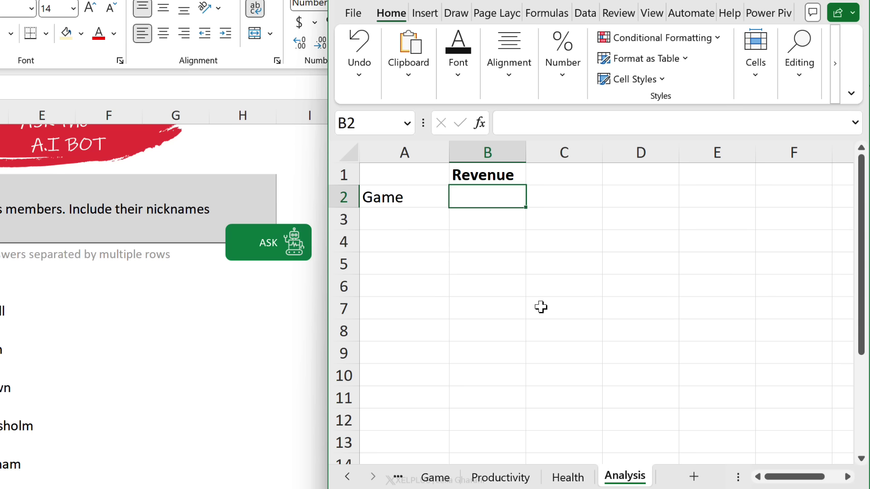
type("=sum")
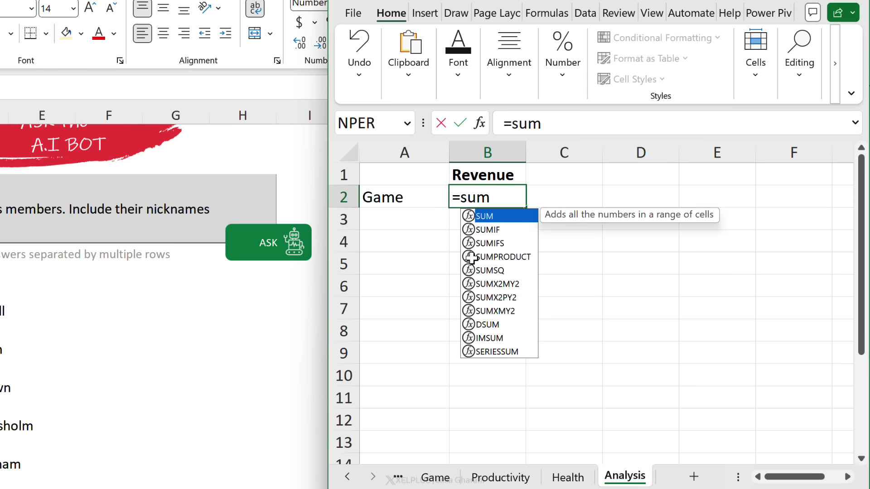
type("(")
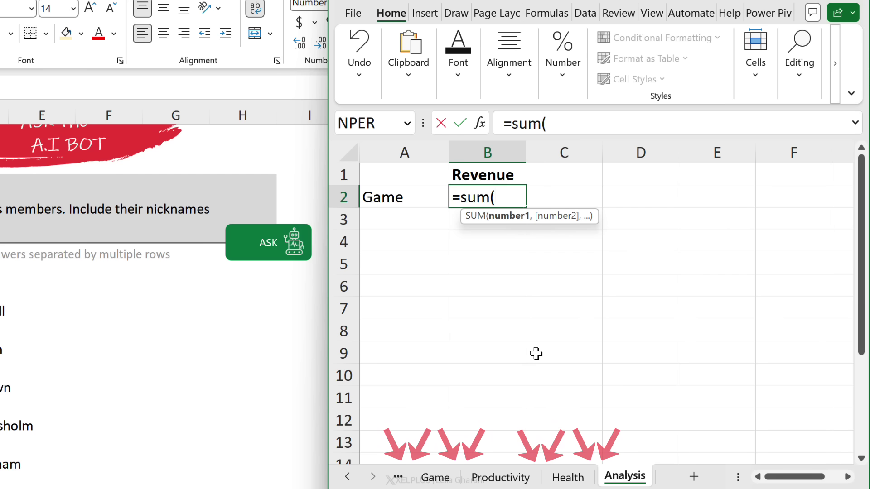
key("BackSpace")
key("BackSpace")
key("BackSpace")
key("BackSpace")
key("Escape")
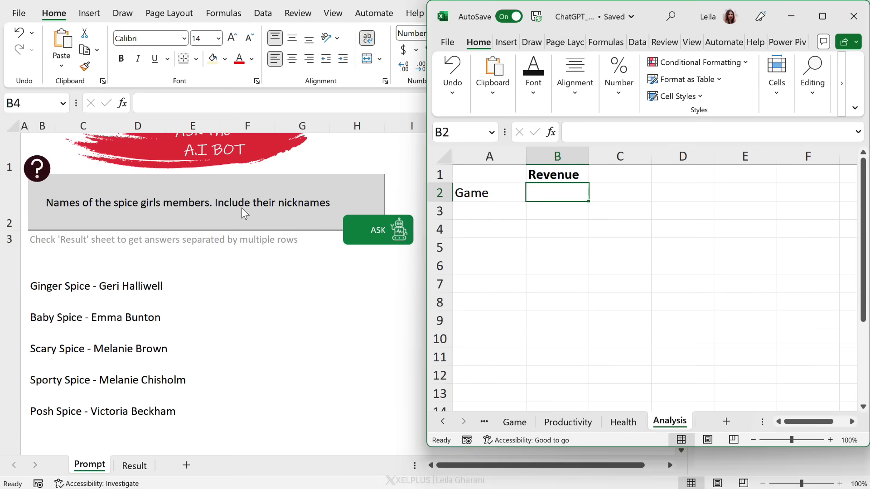
Ask the bot for a formula summing column B from the sheet named in cell A2
left_click(241, 208)
type("I need")
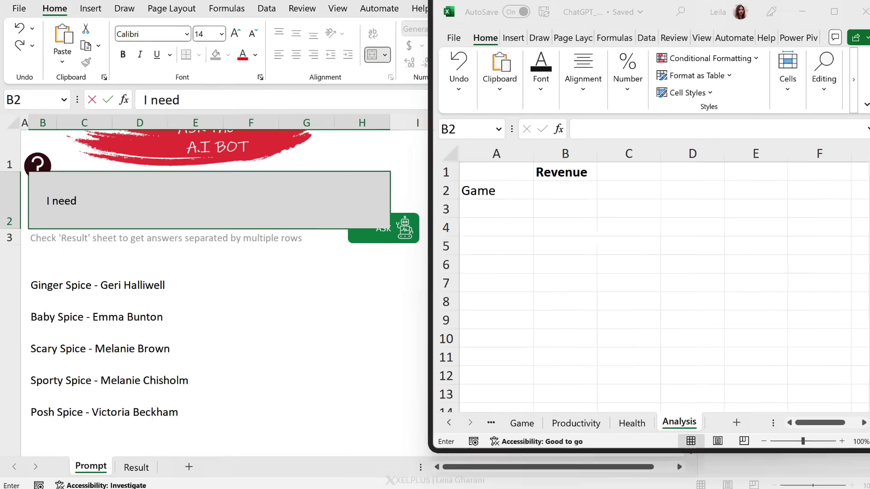
type(" an Excel form")
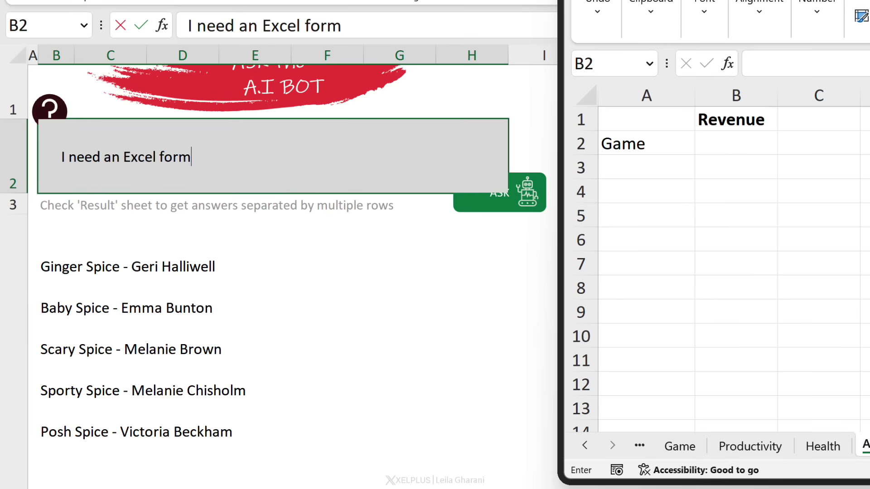
type("ula. I need to get the sum of column B from different sheets. The sheet name is in")
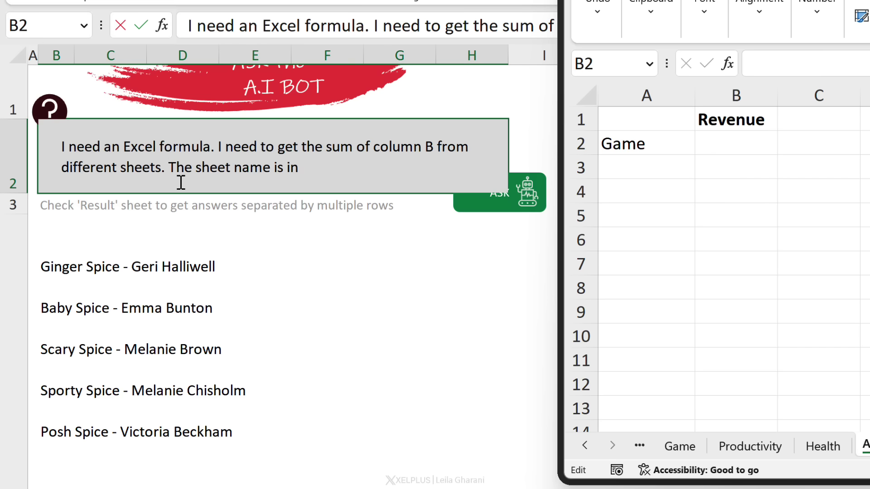
type("cell A2")
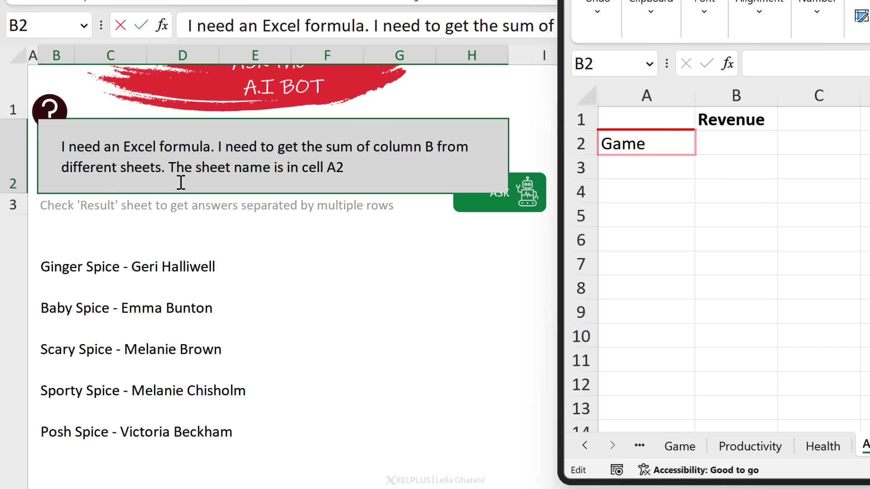
key("Return")
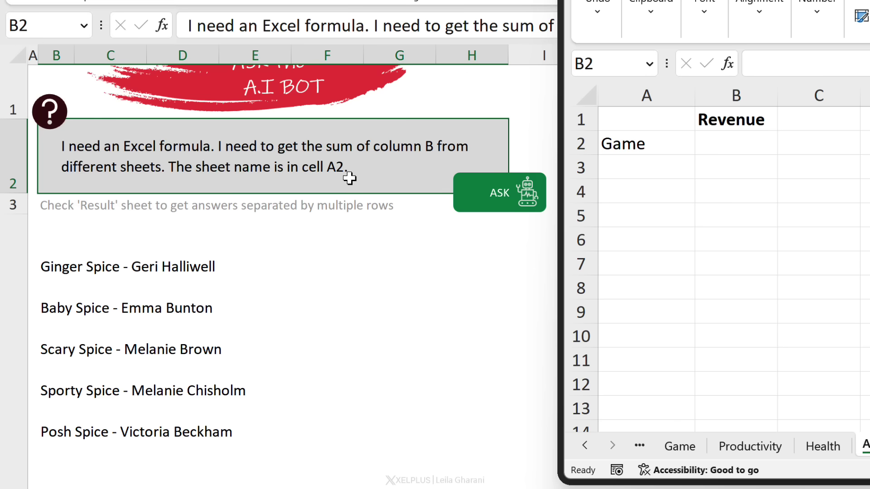
left_click(504, 206)
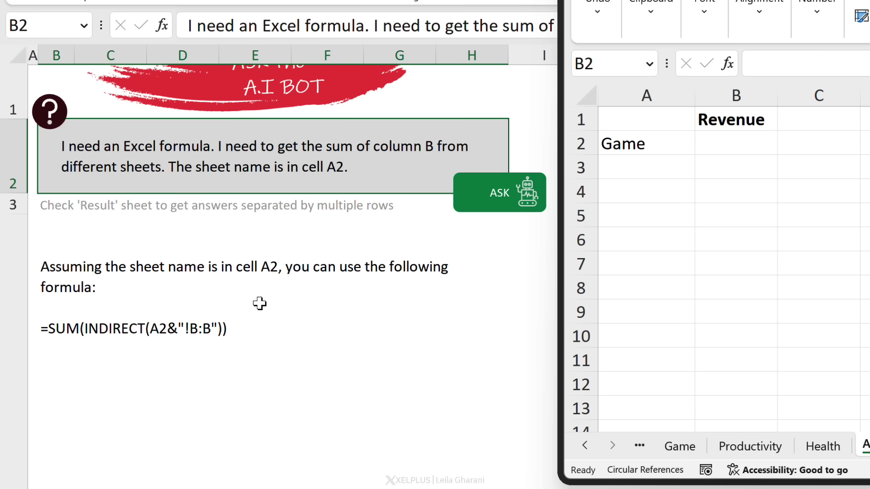
Copy the suggested =SUM(INDIRECT(A2&"!B:B")) formula from the answer
left_click(260, 310)
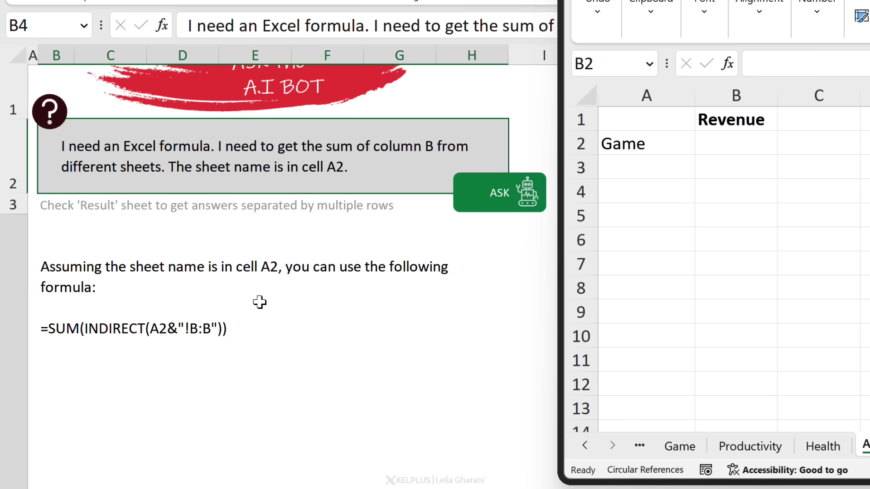
double_click(168, 345)
left_click_drag(228, 252, 41, 253)
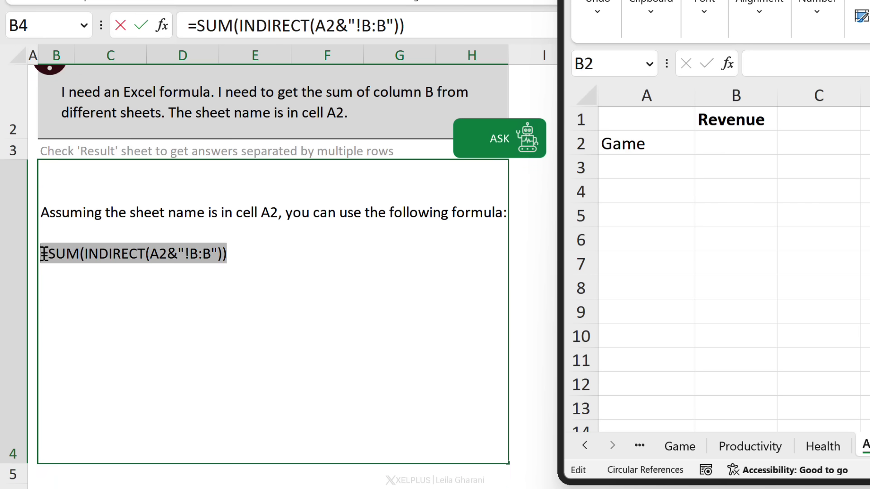
key("ctrl+c")
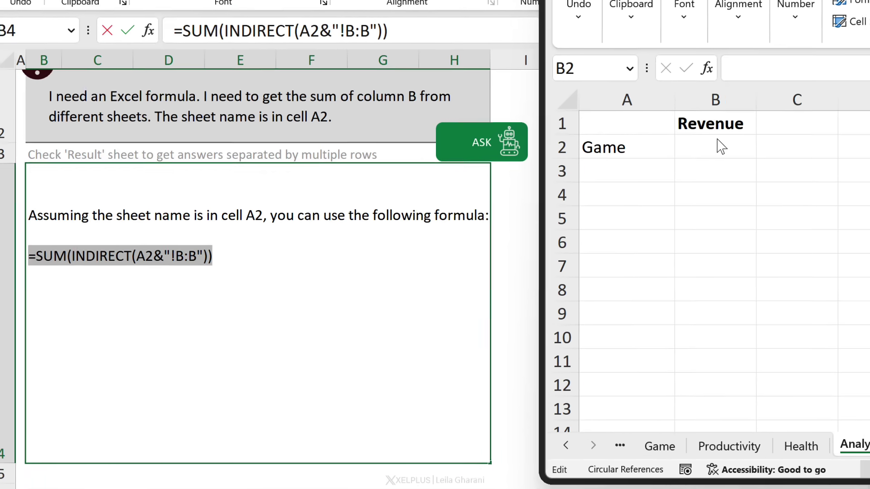
Paste the INDIRECT formula into Analysis B2 and verify it against the Game sheet's column B
left_click(720, 144)
left_click(569, 113)
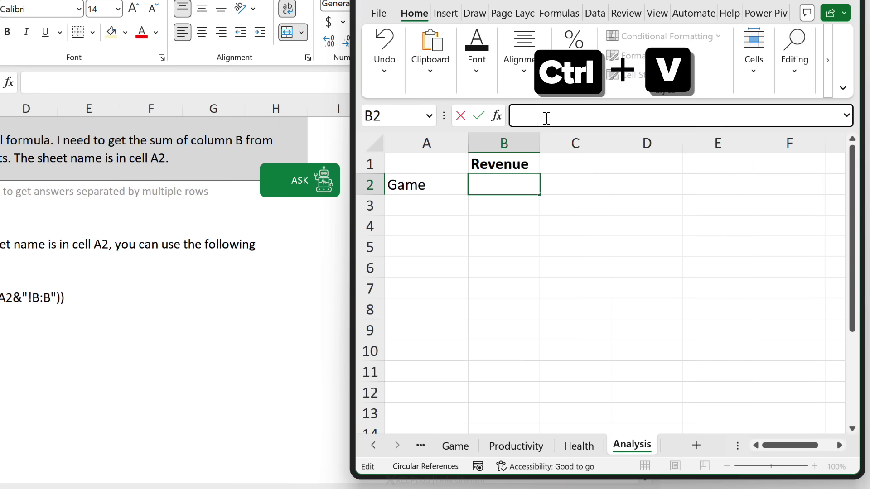
key("ctrl+v")
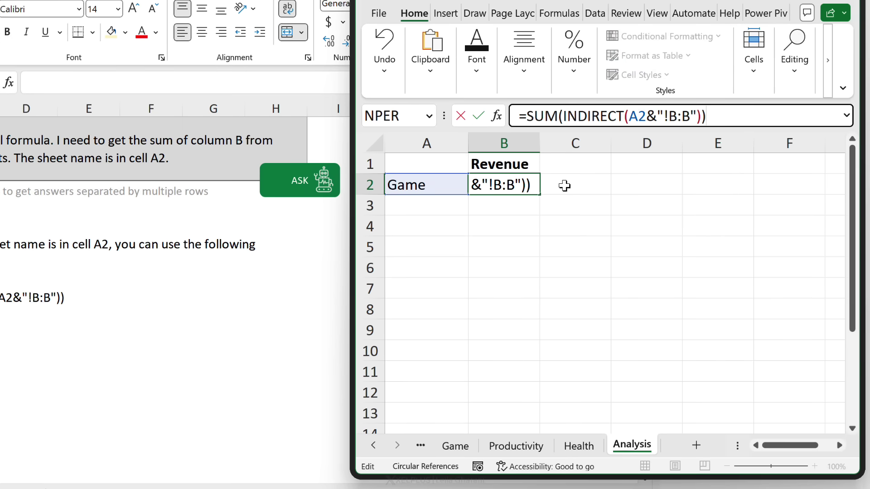
key("ctrl+Return")
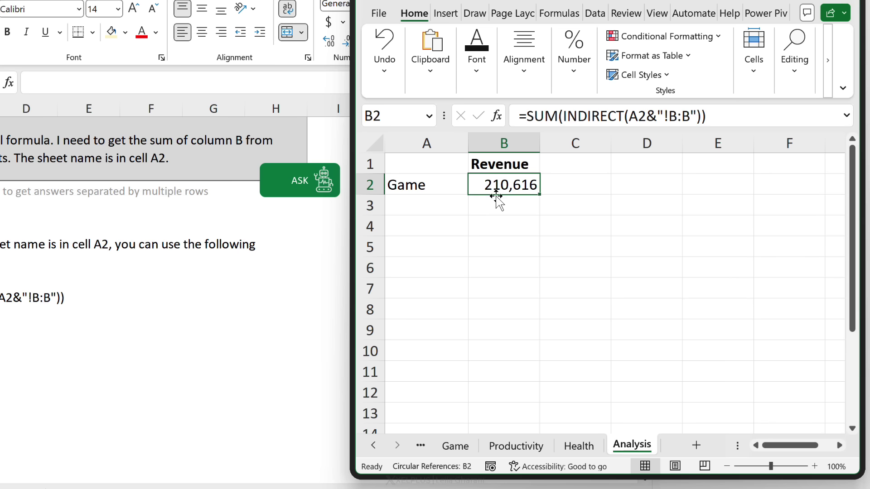
left_click(459, 449)
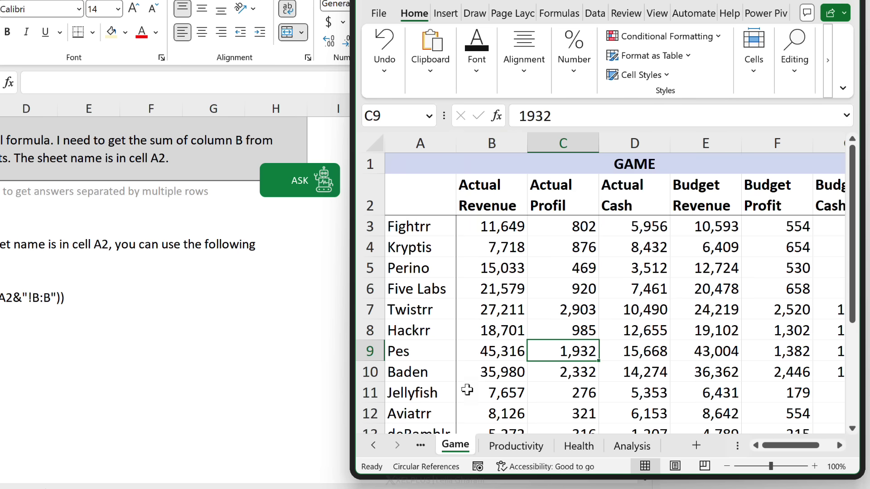
left_click(498, 144)
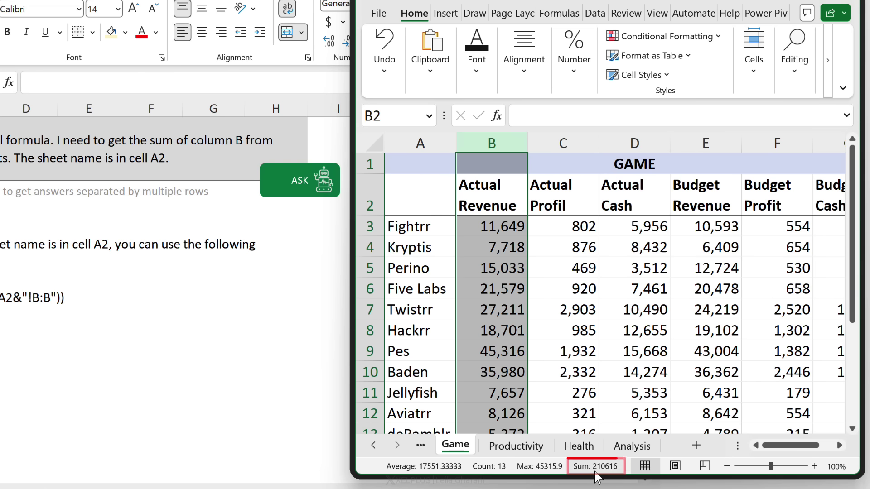
left_click(631, 445)
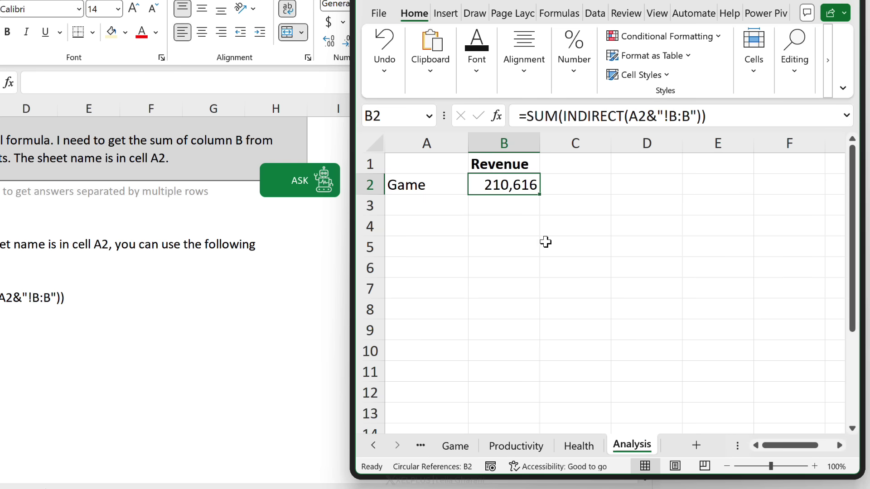
Switch A2 to Productivity and confirm B2 shows 162,643 against that sheet
left_click(433, 185)
left_click(474, 187)
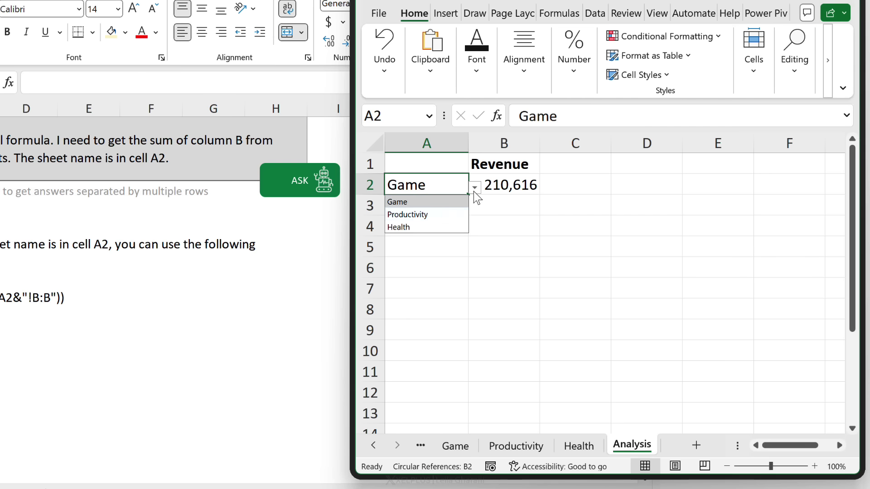
left_click(445, 213)
left_click(495, 188)
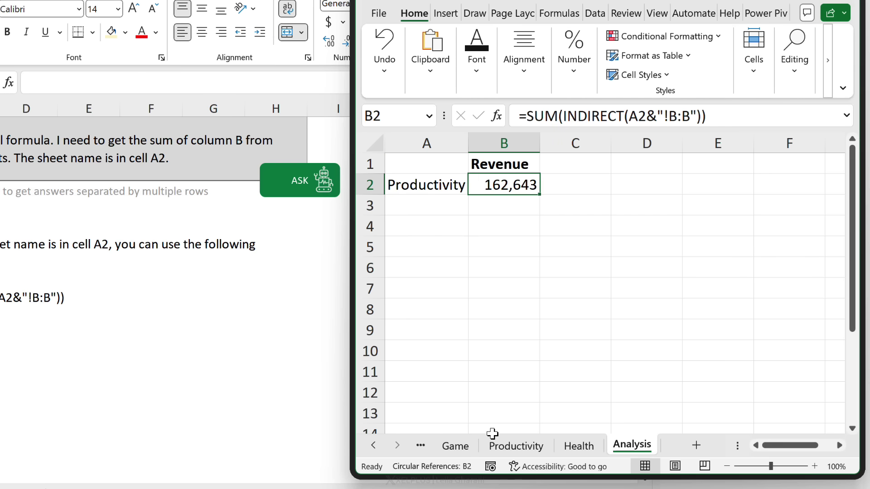
left_click(498, 446)
left_click(489, 144)
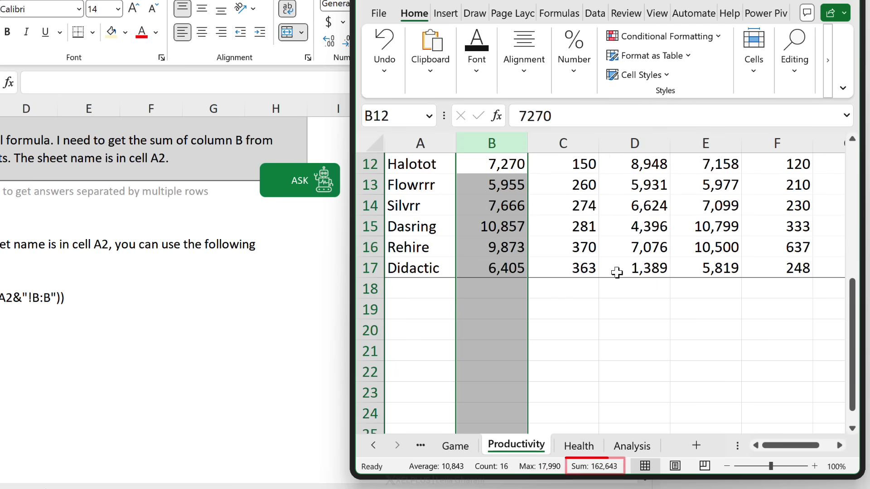
left_click(625, 447)
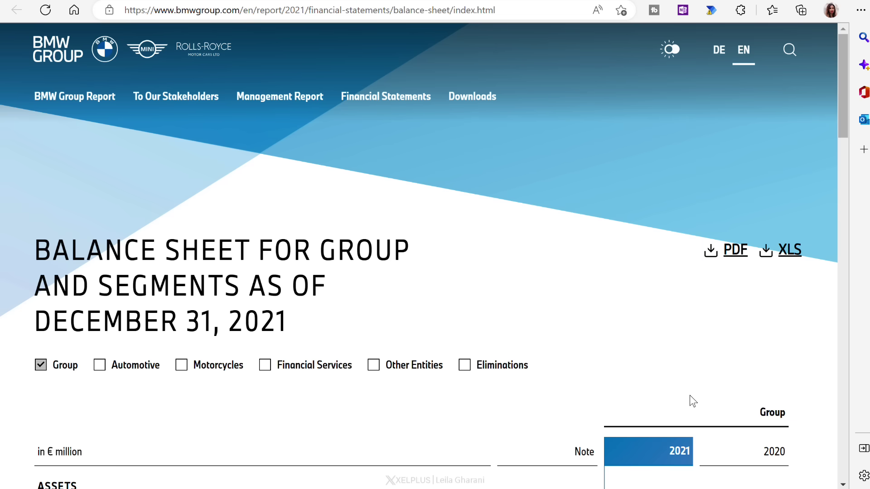
Select and copy the full BMW Group balance sheet table from the report page
scroll(713, 371, "down", 5)
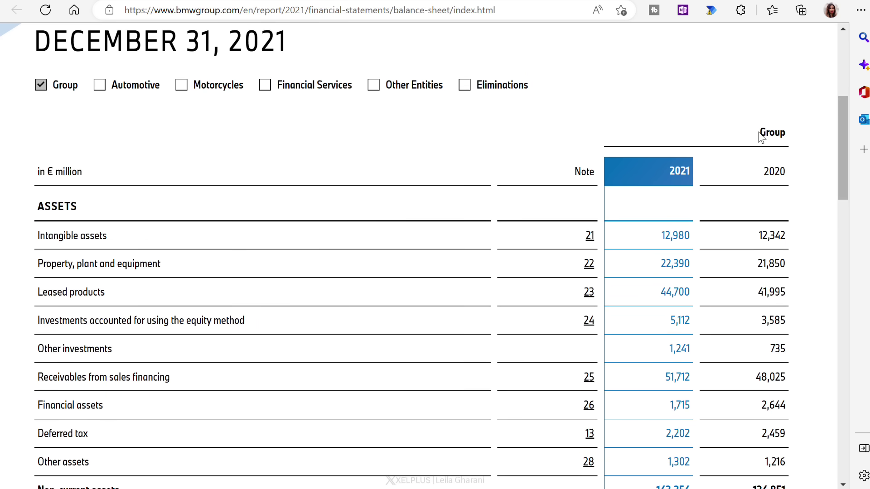
mouse_move(778, 156)
left_mouse_down()
mouse_move(789, 487)
mouse_move(790, 329)
left_mouse_up()
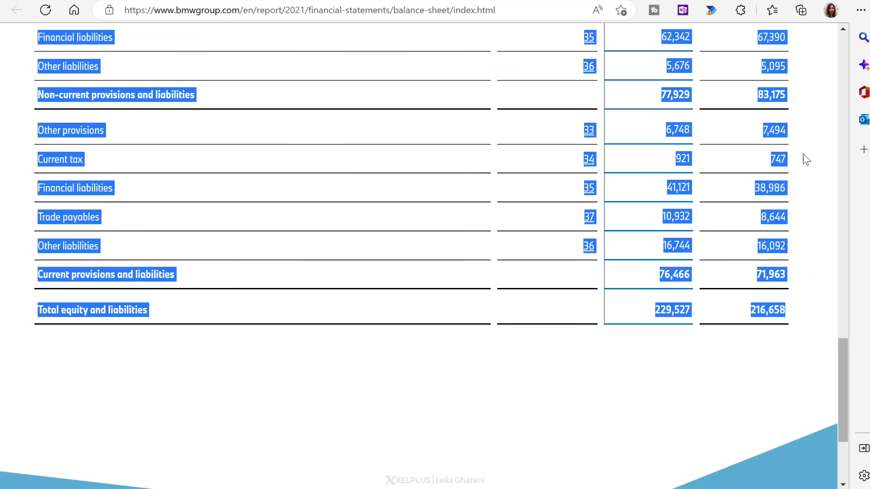
key("ctrl+c")
Paste the BMW balance sheet into B2, headed 'Analyze this balance sheet. What are risks?', and ask
key("ctrl+v")
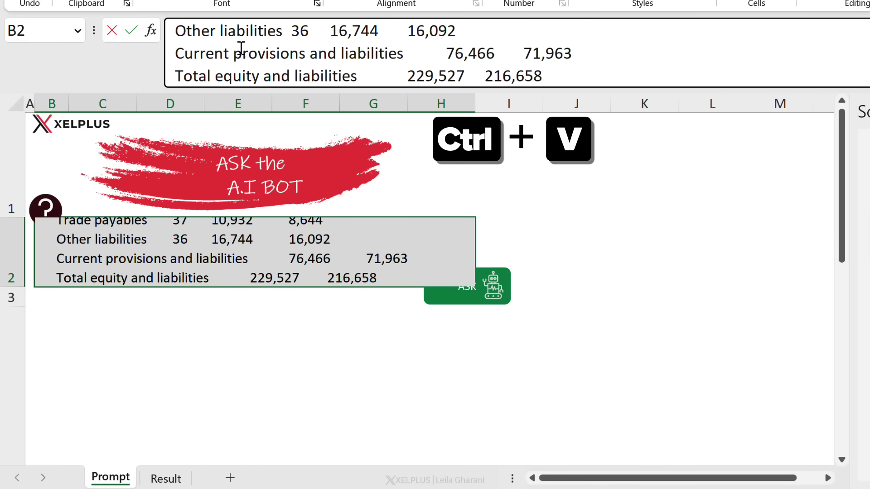
left_click(180, 33)
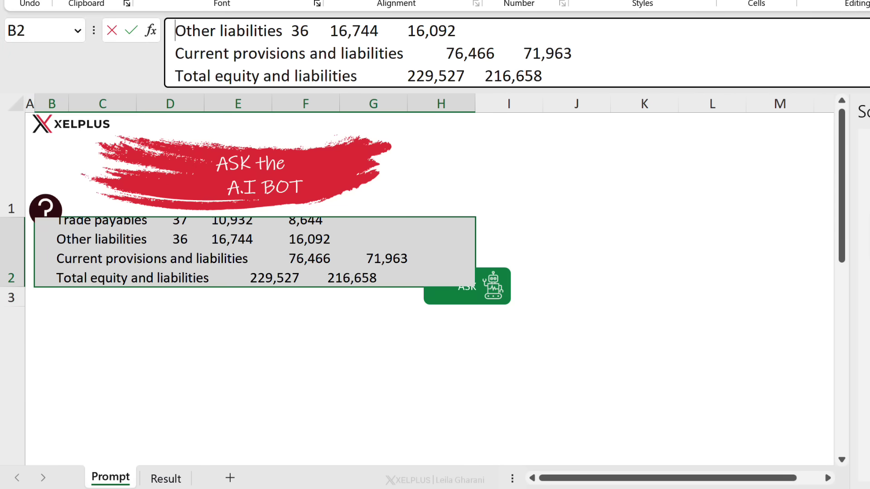
key("ctrl+Home")
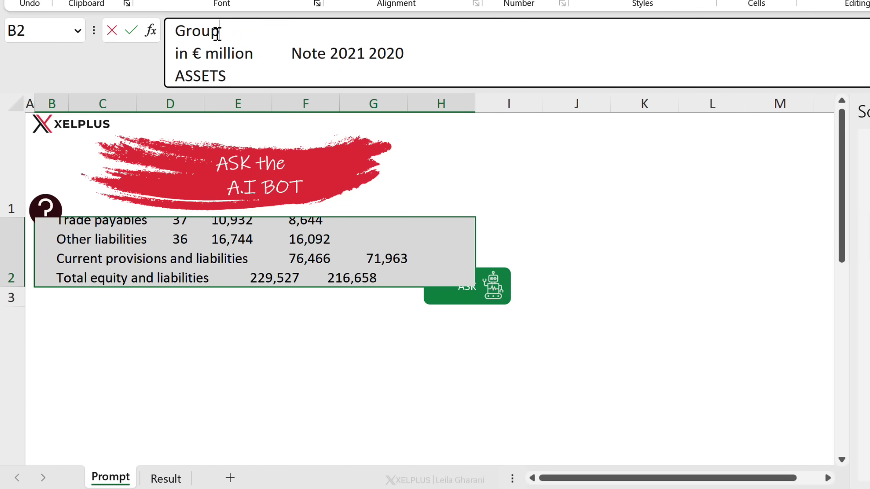
left_click_drag(218, 33, 174, 33)
type("Analyze this balance sheet. What are risks?")
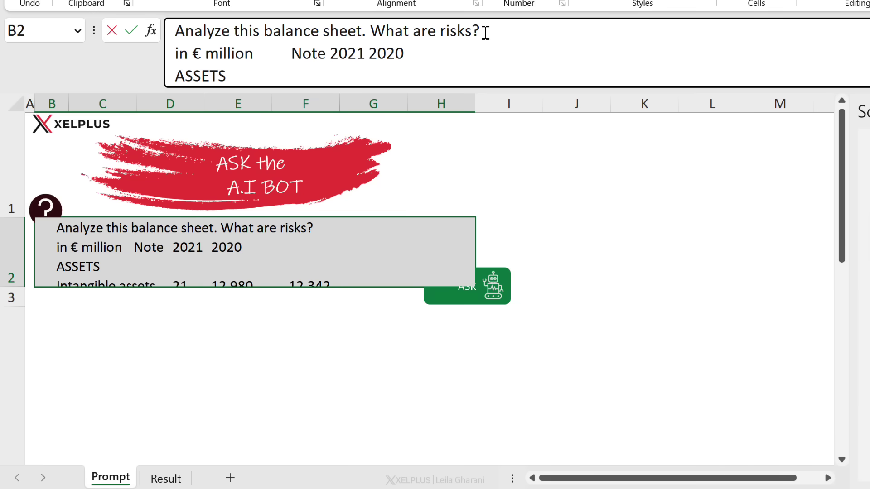
key("ctrl+Return")
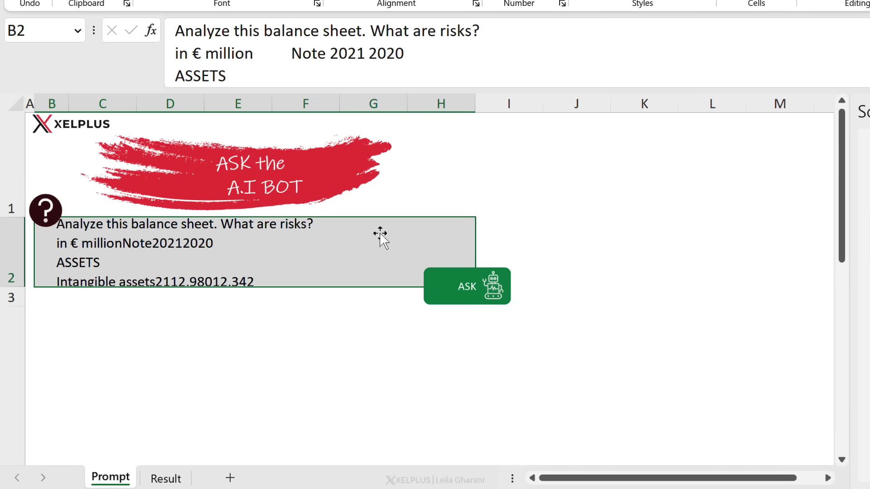
left_click(470, 293)
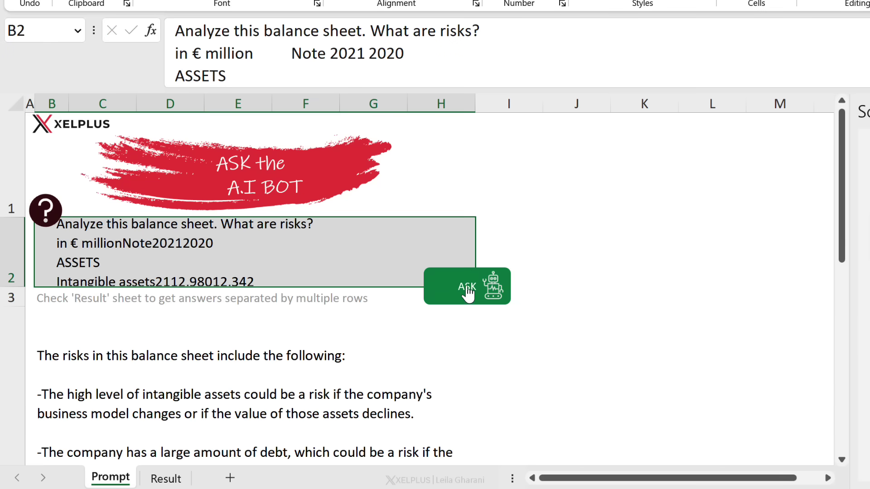
Scroll through the bot's list of balance-sheet risks
left_click(358, 381)
scroll(356, 376, "down", 1)
scroll(357, 376, "down", 2)
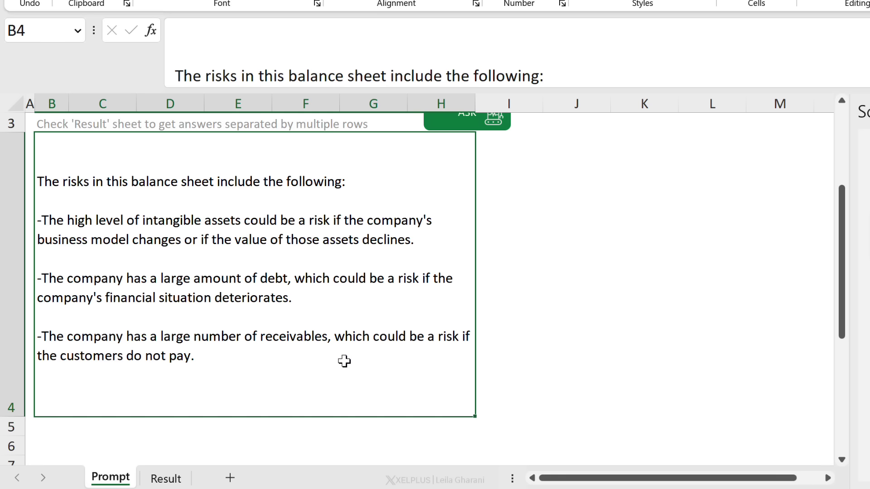
scroll(344, 361, "up", 2)
scroll(349, 360, "up", 2)
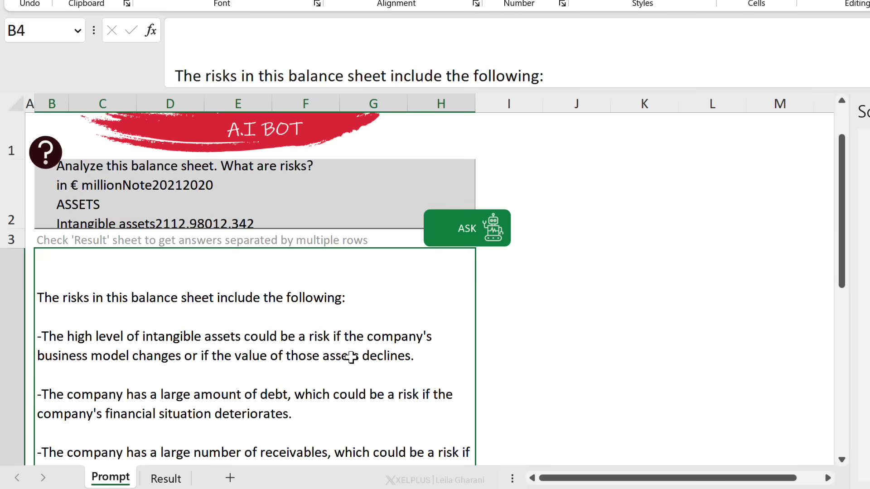
scroll(351, 358, "down", 2)
scroll(350, 358, "up", 2)
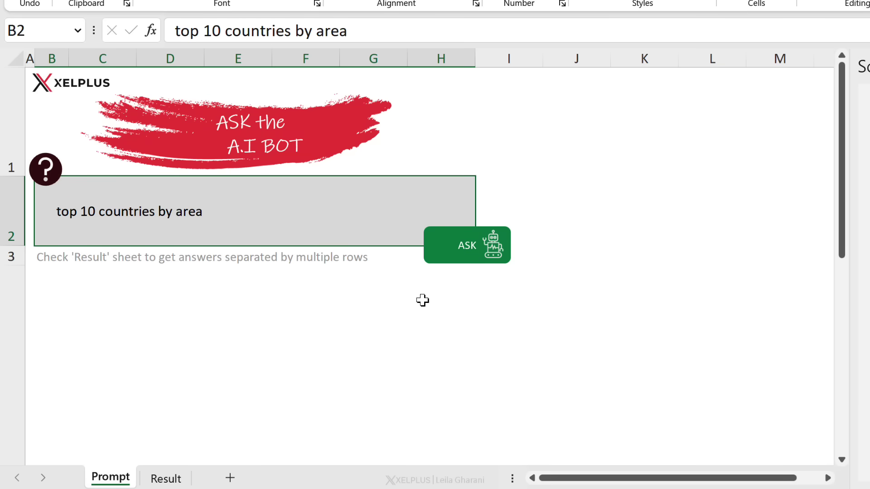
Review the ten largest countries, Russia through Sudan, under the prompt and on Result
scroll(418, 299, "down", 2)
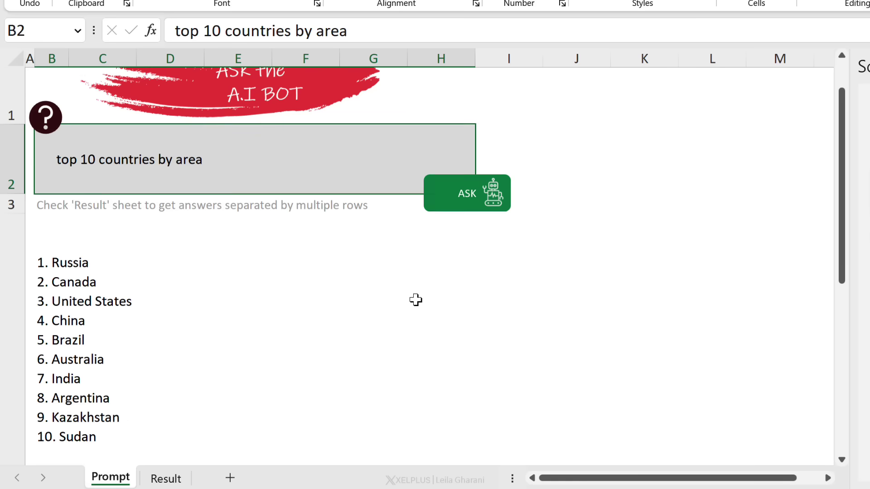
left_click(215, 332)
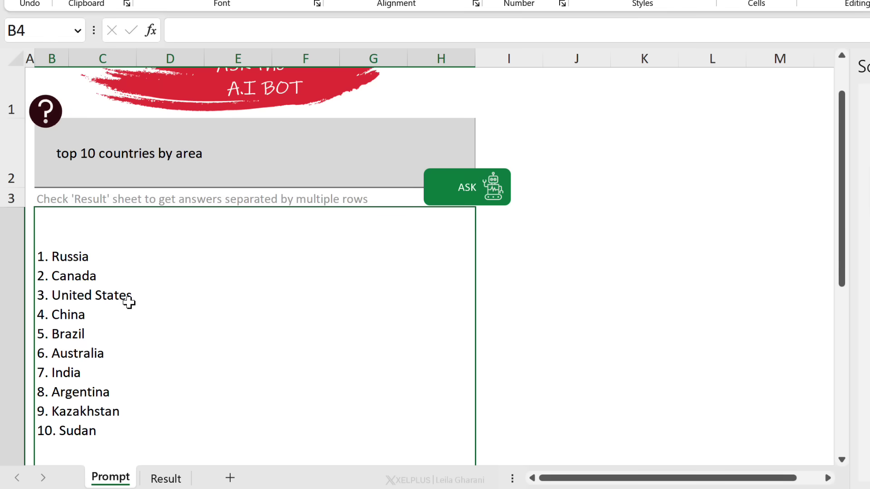
left_click(166, 479)
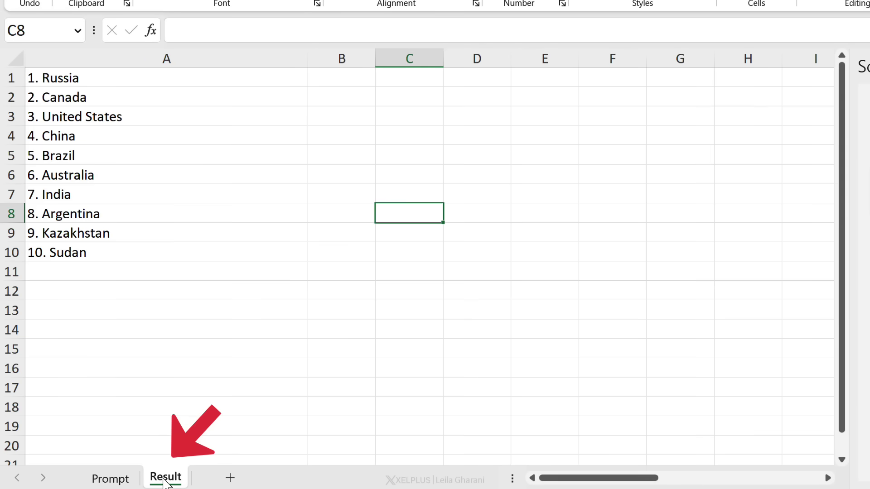
key("ctrl+Home")
key("Down")
key("Down")
key("Down")
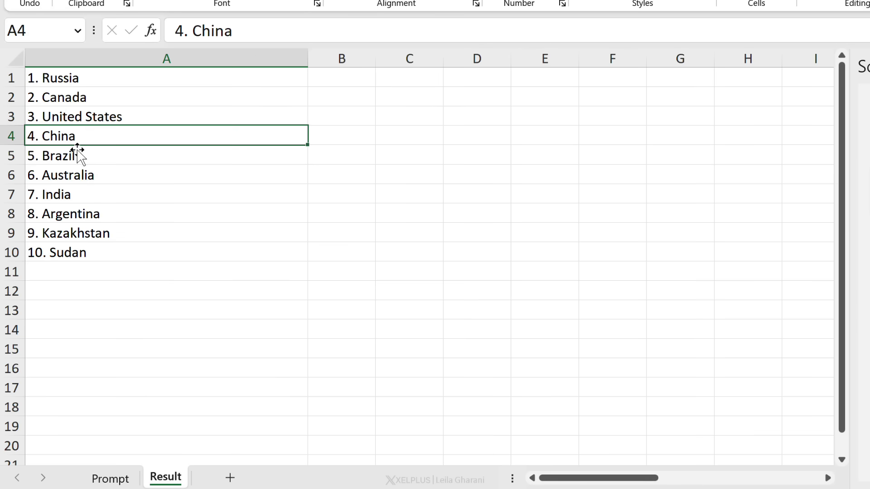
key("Down")
key("Down")
key("Down")
key("Down")
key("Down")
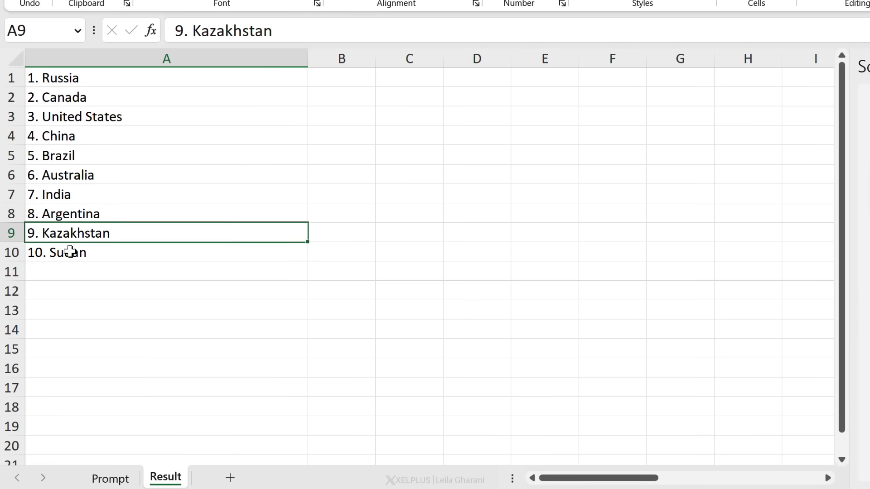
key("Down")
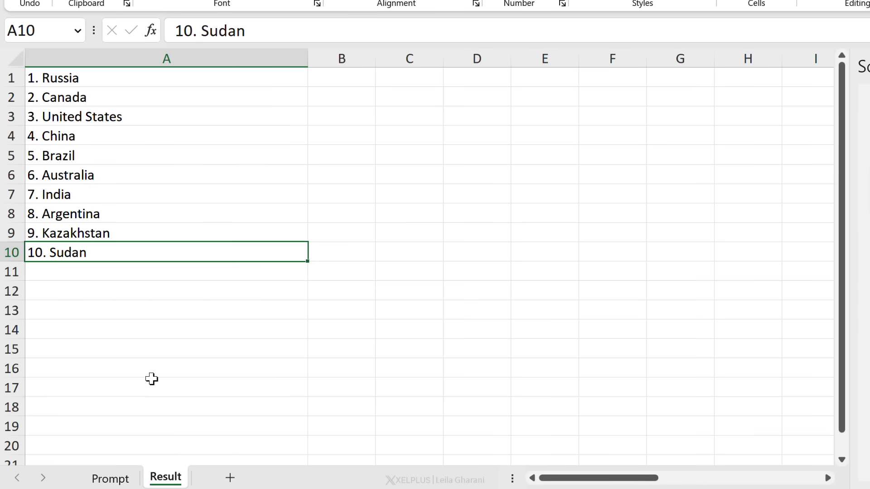
left_click(111, 479)
left_click(147, 161)
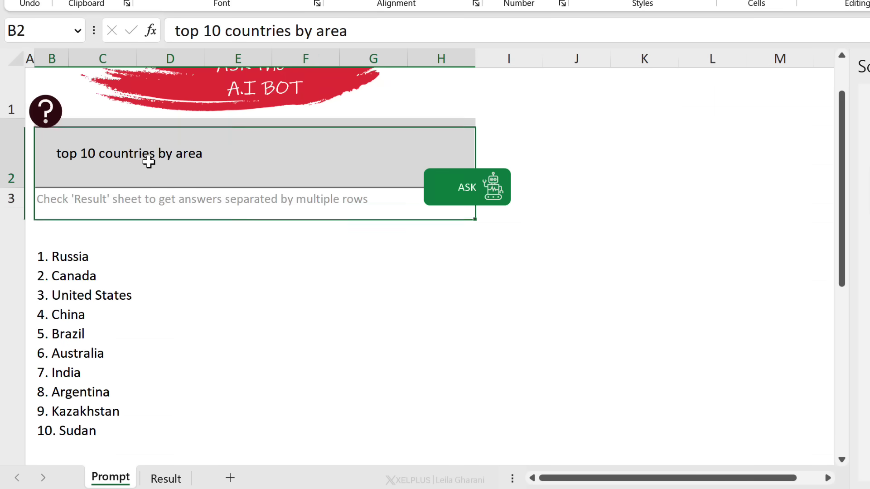
Replace the B2 prompt with a request for fake monthly sales and budget data and ask the bot
left_click_drag(172, 31, 474, 24)
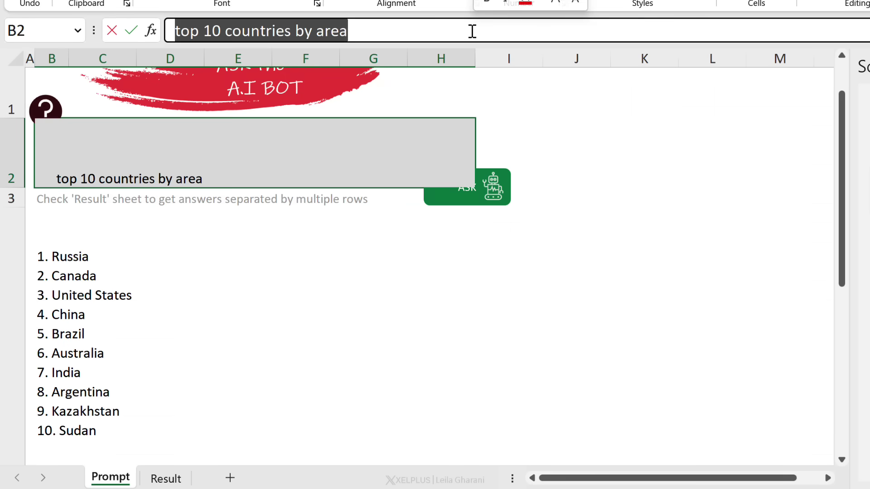
key("ctrl+v")
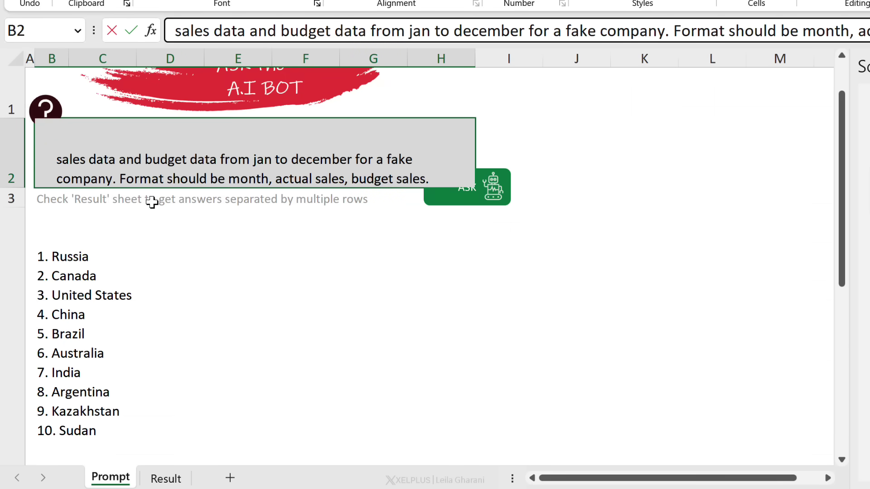
left_click(149, 178)
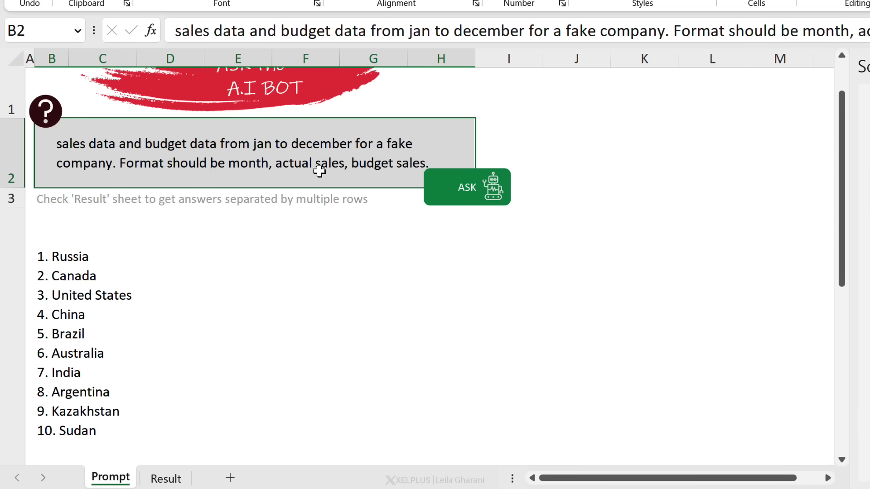
left_click(462, 196)
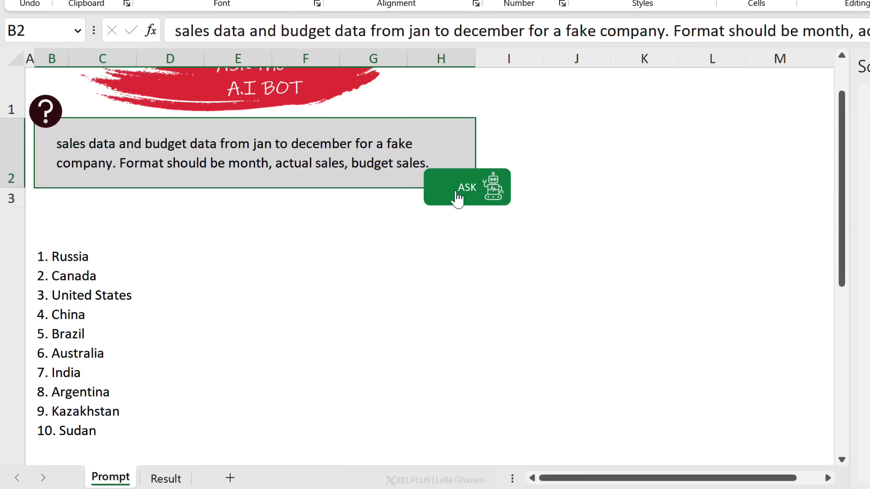
Select column A's January–December lines on the Result sheet
left_click(141, 359)
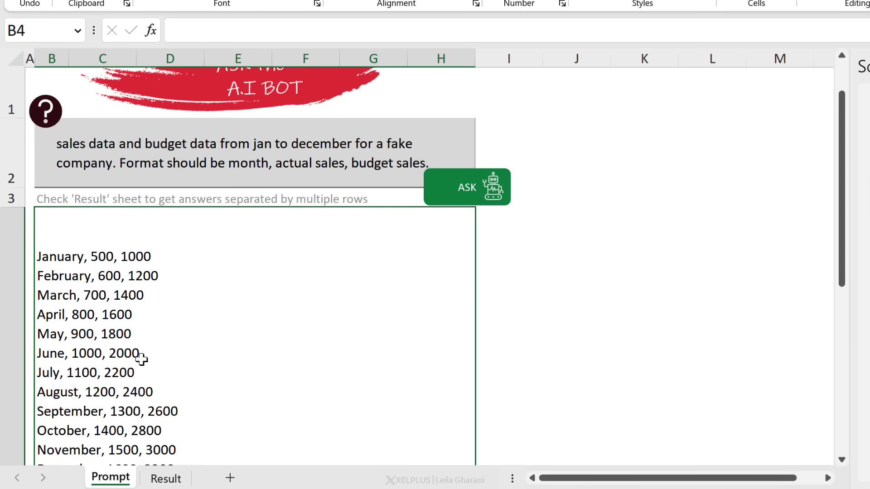
left_click(164, 481)
left_click(161, 233)
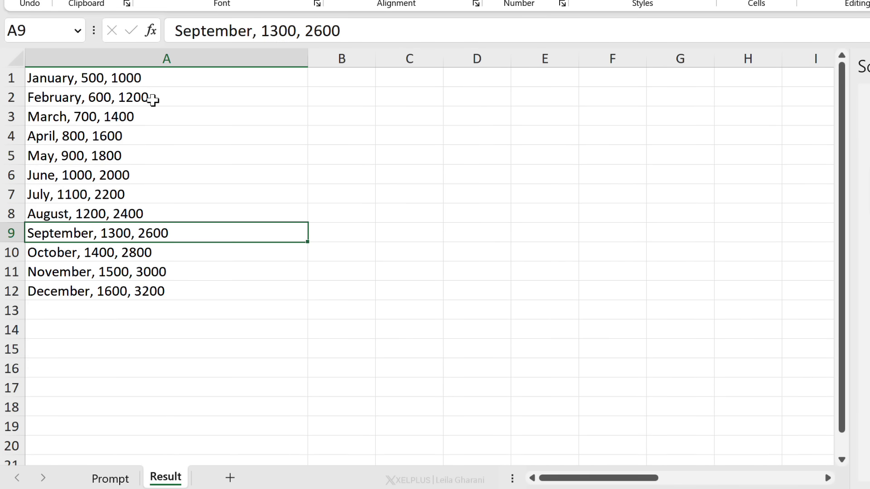
left_click(113, 95)
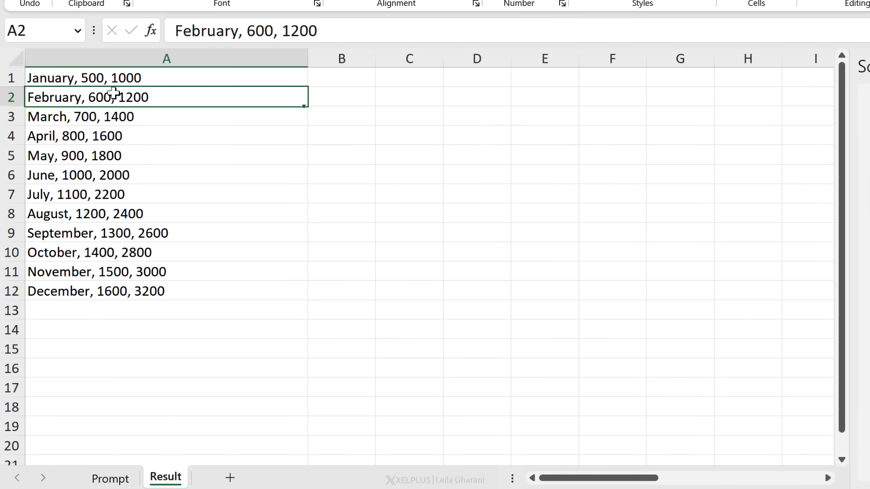
left_click(86, 54)
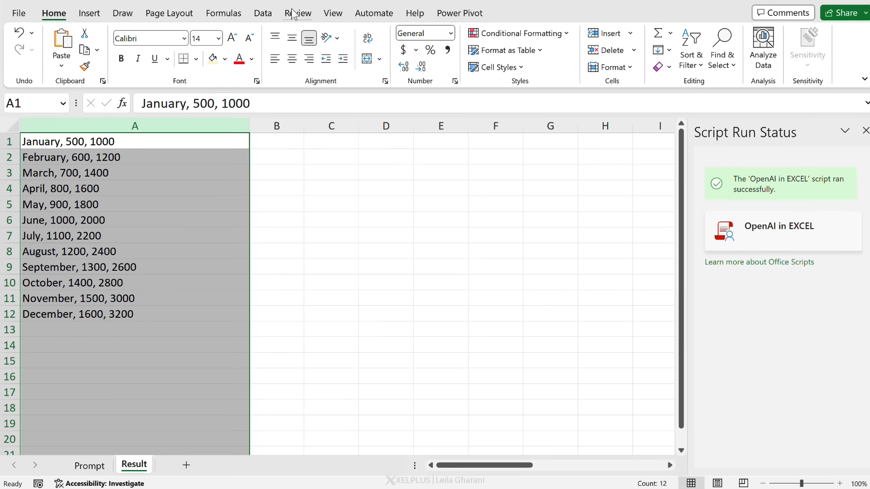
Split Result column A by comma and space into month, sales (500–1600) and budget (1000–3200) columns
left_click(256, 15)
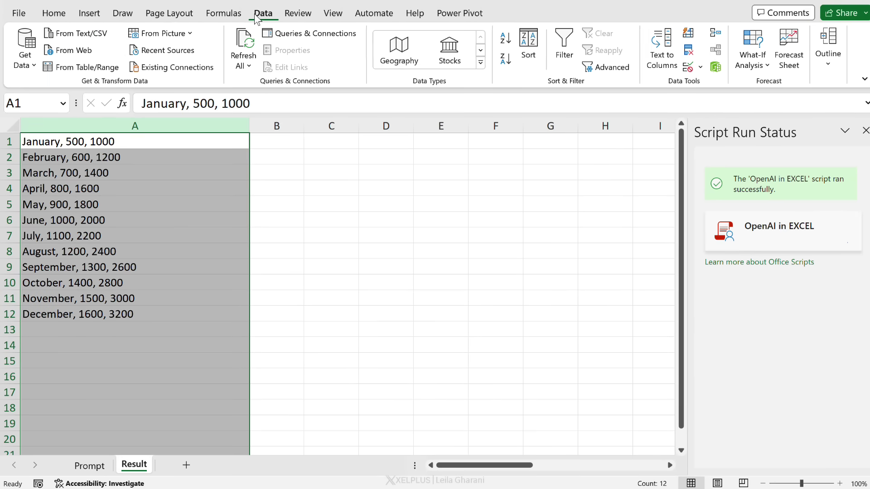
left_click(661, 52)
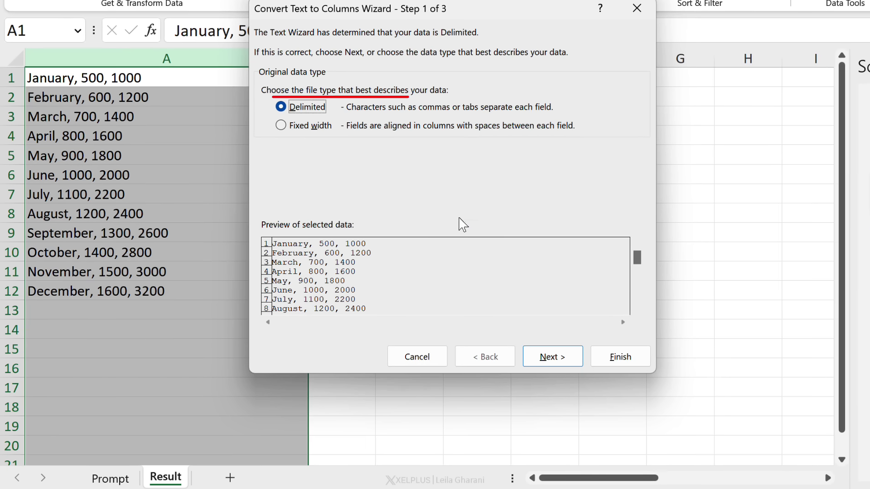
left_click(496, 364)
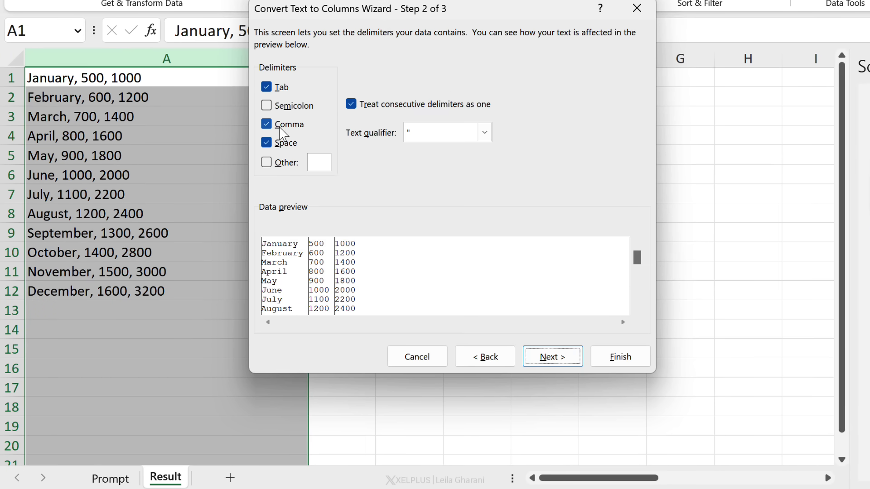
left_click(620, 358)
left_click(333, 222)
left_click(421, 217)
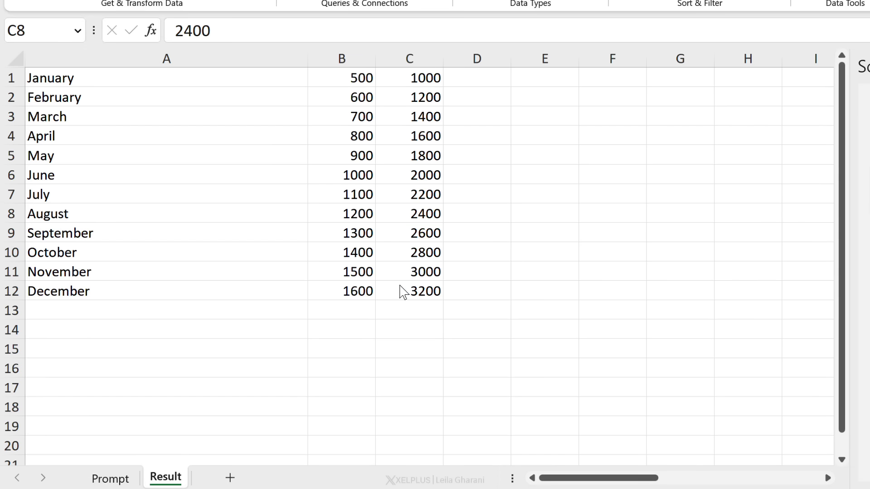
Put the Breaking Bad characters, fake subjects and percentage grades prompt in B2 and ask the bot
left_click(111, 478)
left_click(163, 142)
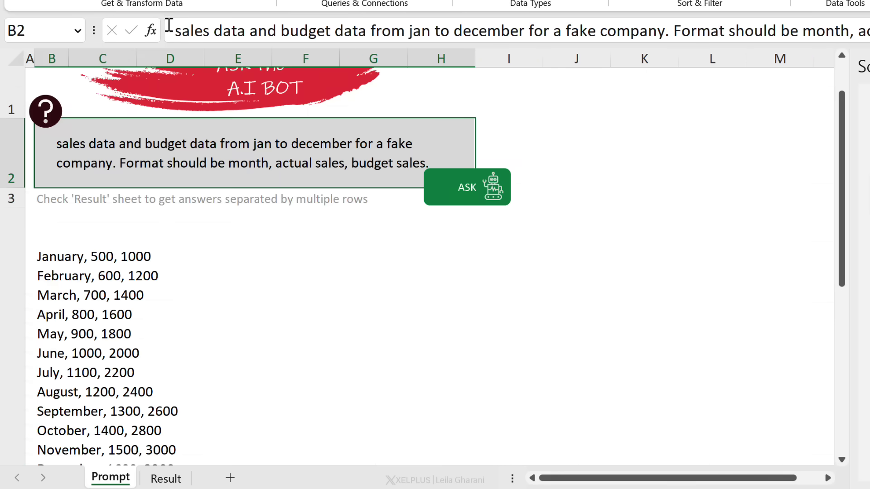
left_click(169, 29)
key("ctrl+a")
type("Give me names of the breaking bad characters. Add a fake school subject and fake grade. Grades should be in percentage.")
key("ctrl+Return")
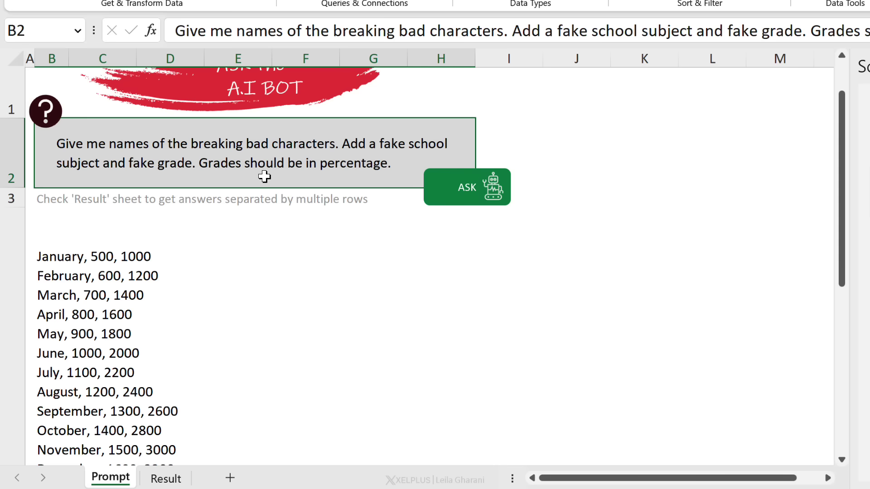
left_click(465, 207)
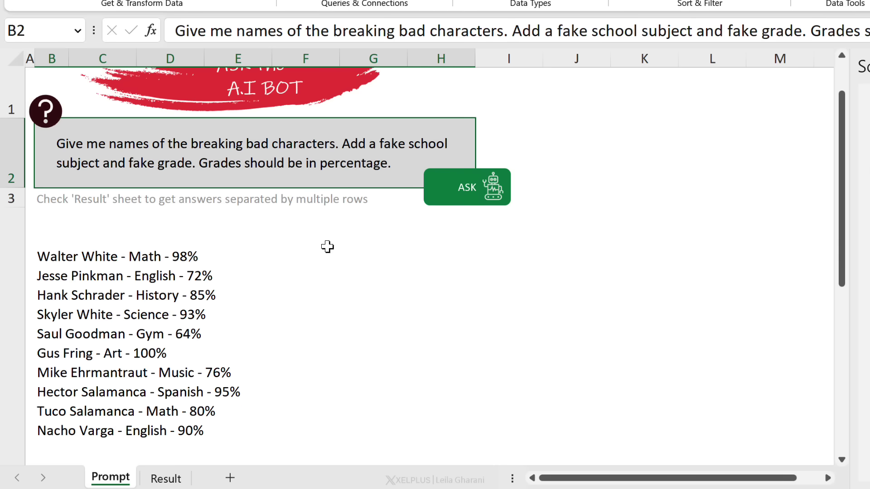
left_click(163, 253)
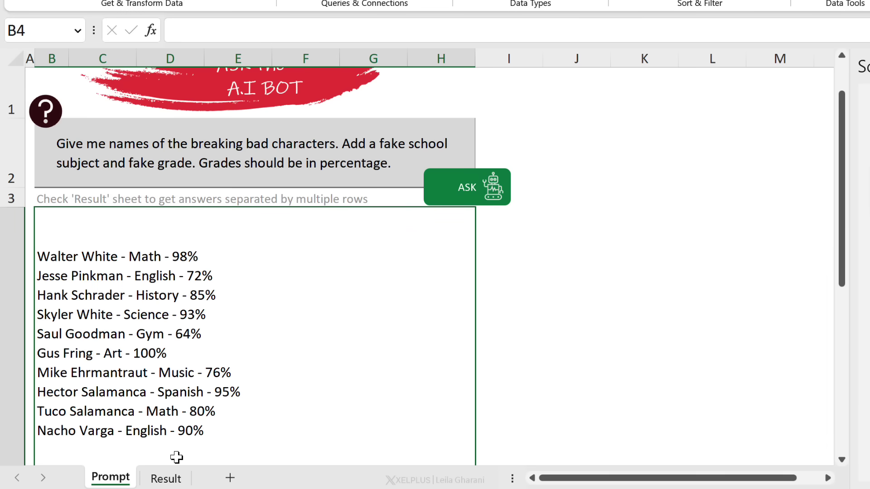
Review the ten Breaking Bad character rows on Result, then return to the Prompt sheet
left_click(166, 478)
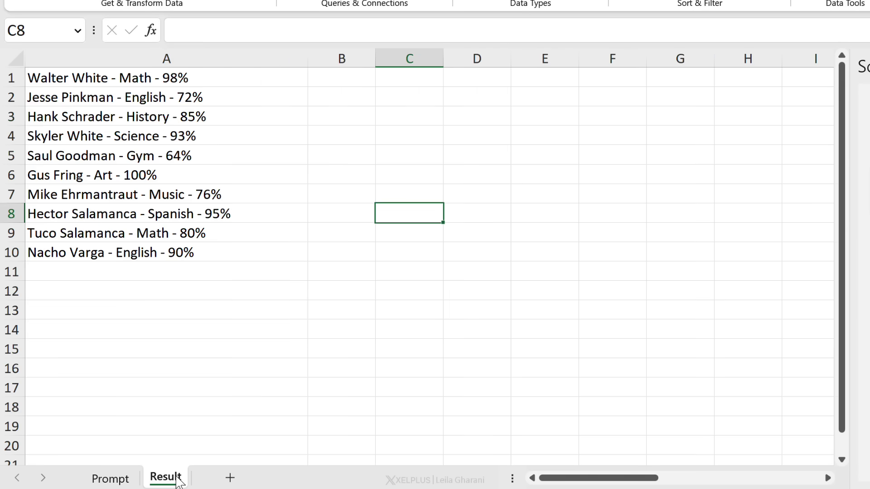
left_click(164, 115)
left_click(163, 97)
left_click(166, 78)
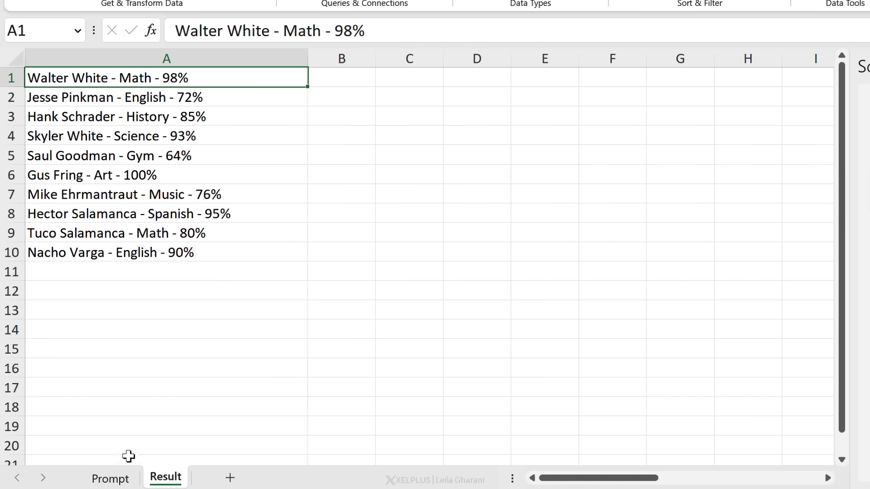
left_click(124, 481)
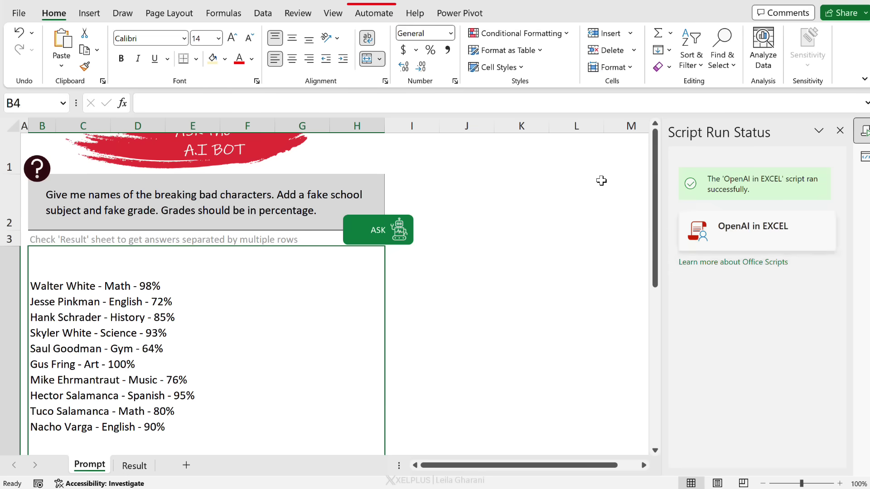
Show the Office Scripts tools on the Automate tab
left_click(380, 18)
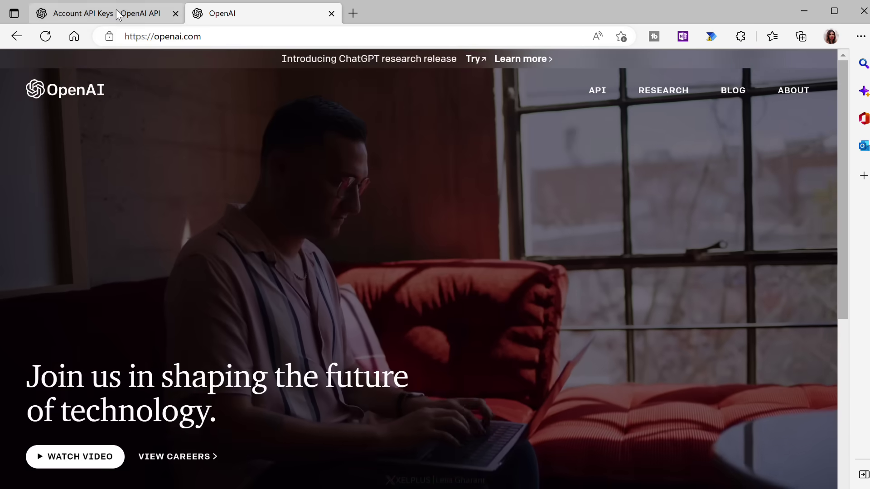
Switch to the OpenAI API keys page listing the Jan 6, 2023 secret key
left_click(117, 13)
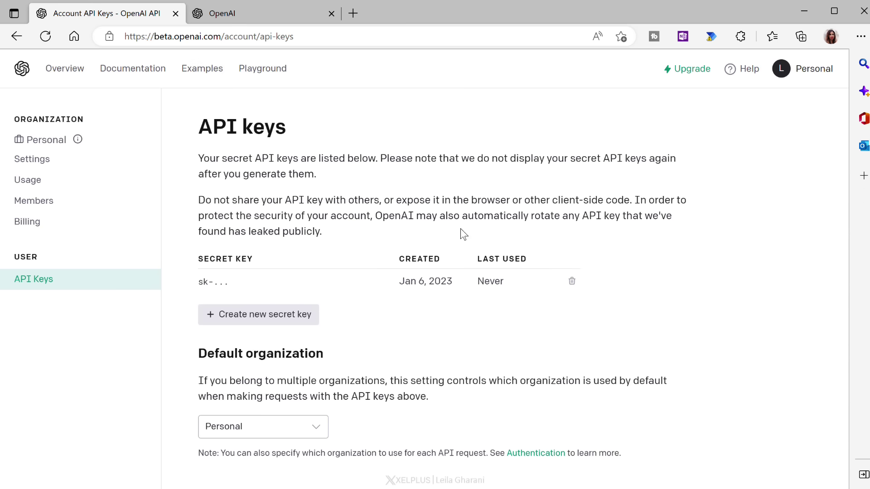
Open the OpenAI API documentation and scroll down its sidebar
left_click(133, 68)
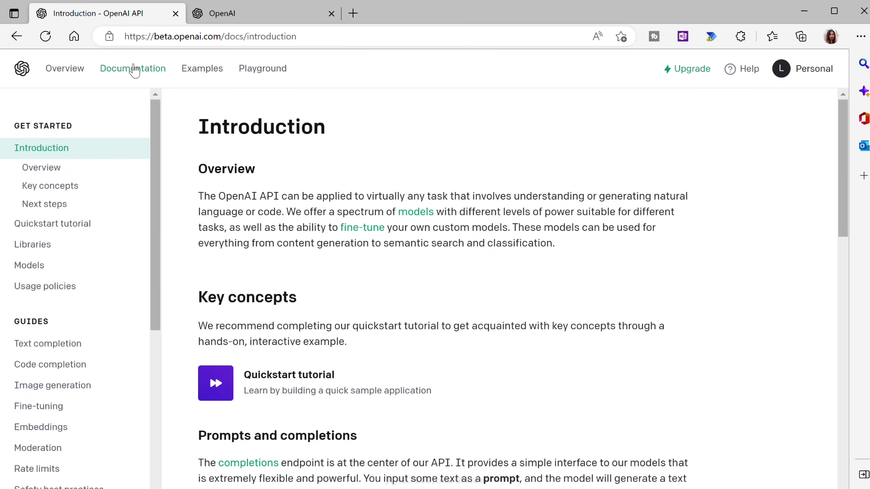
scroll(82, 209, "down", 2)
scroll(85, 219, "down", 2)
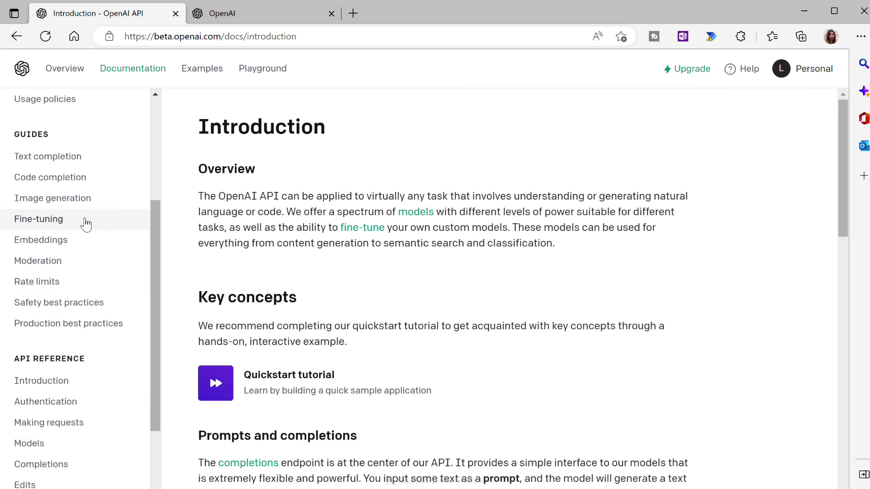
scroll(79, 303, "down", 1)
Open the API Reference's Making requests page and scroll down through Models to List models
left_click(66, 324)
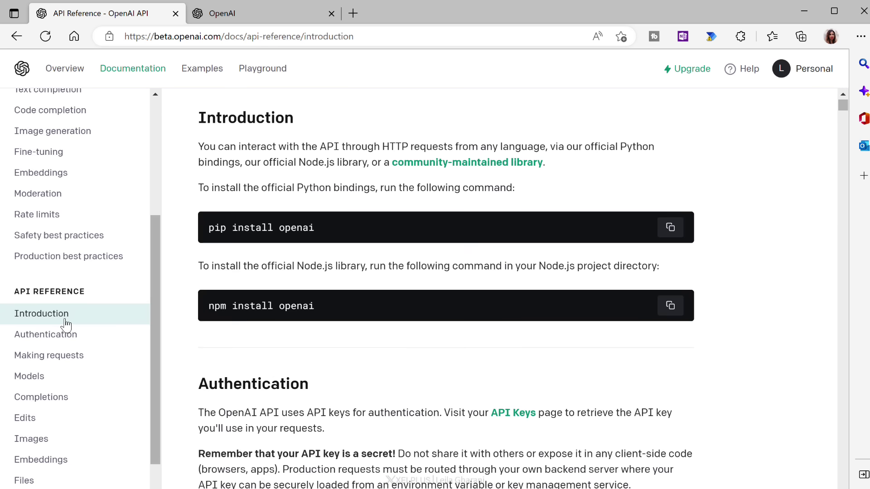
left_click(82, 357)
scroll(294, 376, "down", 2)
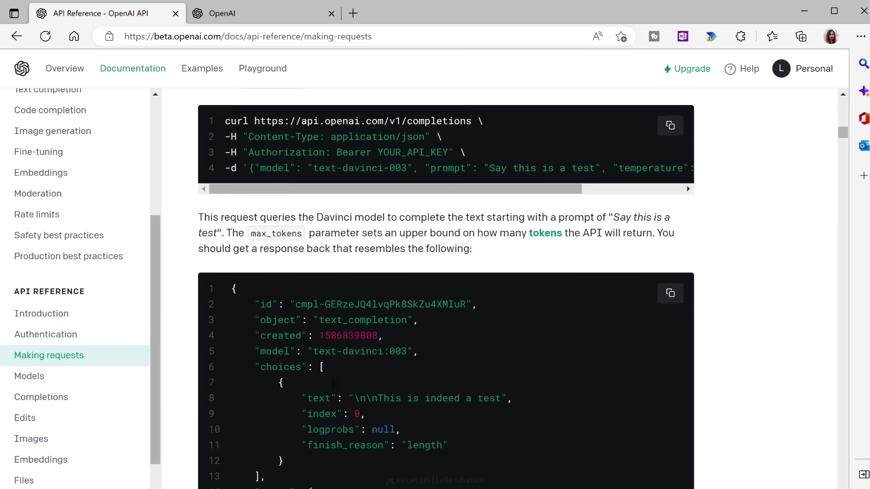
scroll(317, 379, "down", 2)
scroll(363, 381, "down", 2)
scroll(392, 383, "down", 4)
scroll(390, 380, "down", 3)
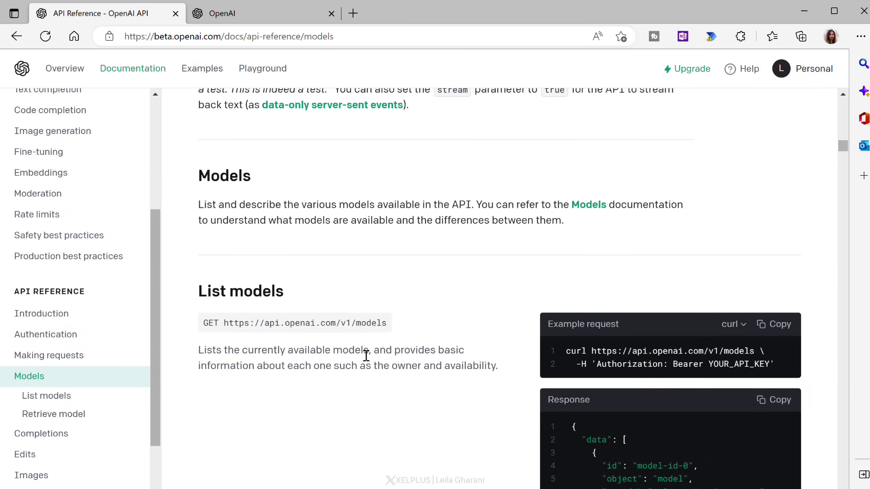
scroll(366, 355, "down", 3)
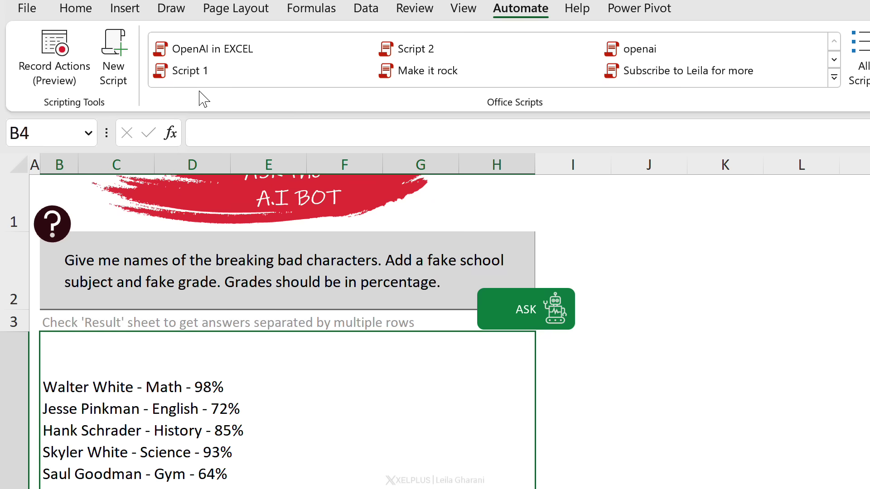
Open the OpenAI in EXCEL script's card in the Script Run Status pane
left_click(116, 85)
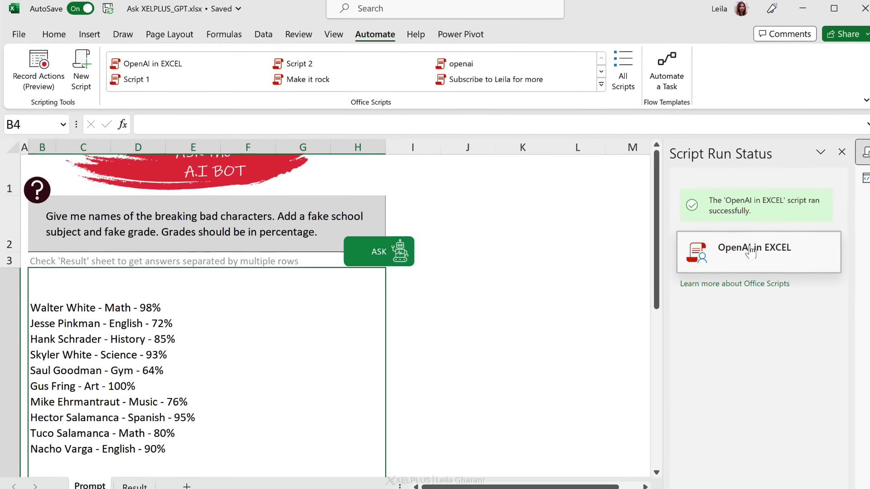
left_click(750, 251)
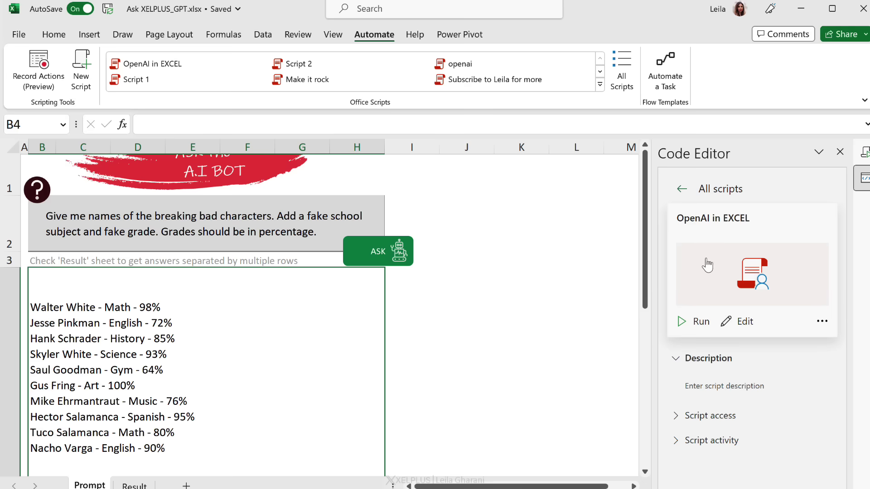
Widen the script's Code Editor and highlight the apiKey, endpoint and mytext lines
left_click(743, 321)
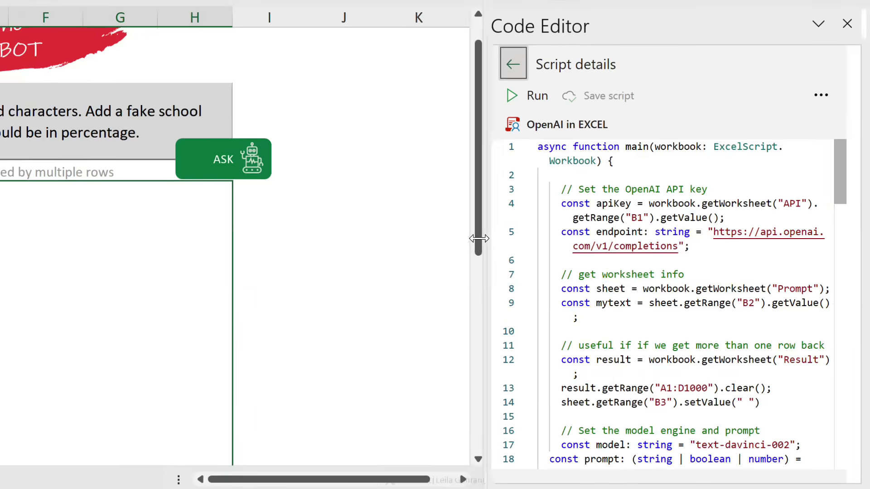
left_click_drag(620, 254, 444, 235)
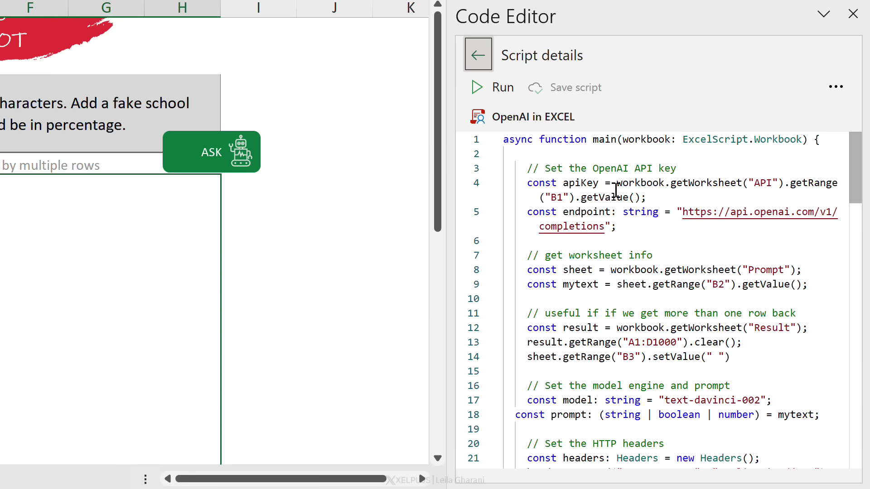
left_click_drag(599, 183, 527, 181)
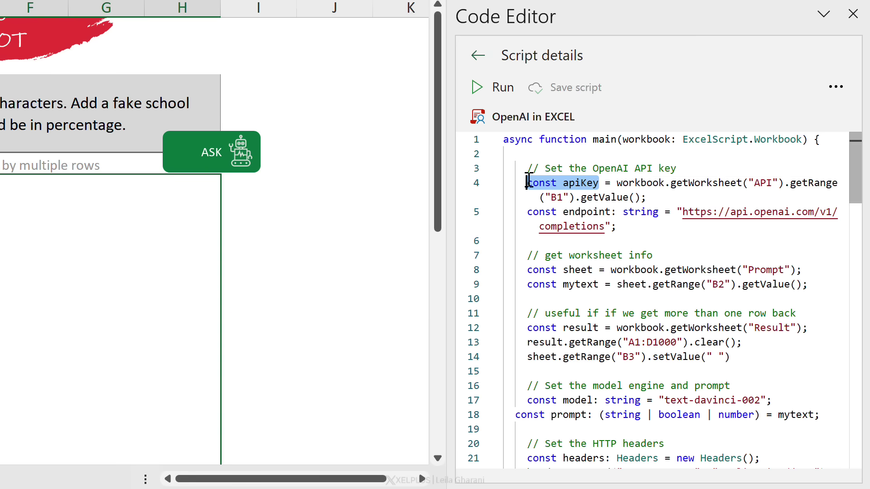
left_click_drag(616, 183, 638, 243)
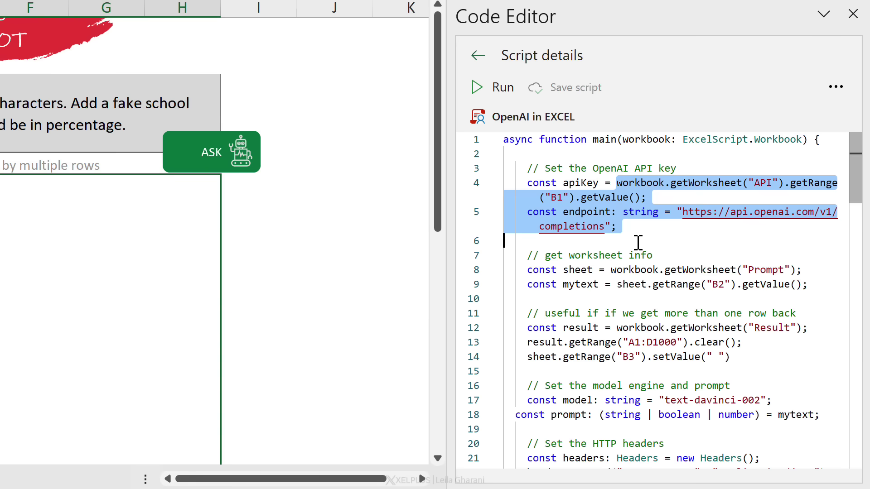
left_click(663, 198)
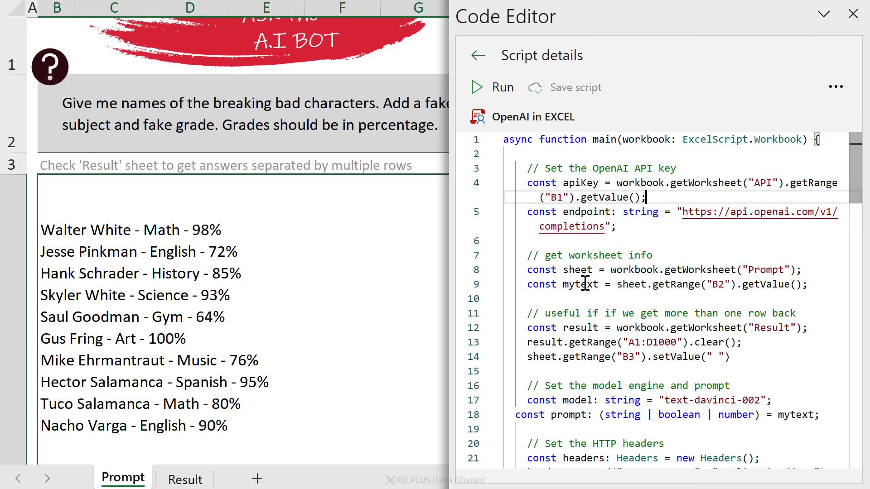
double_click(586, 285)
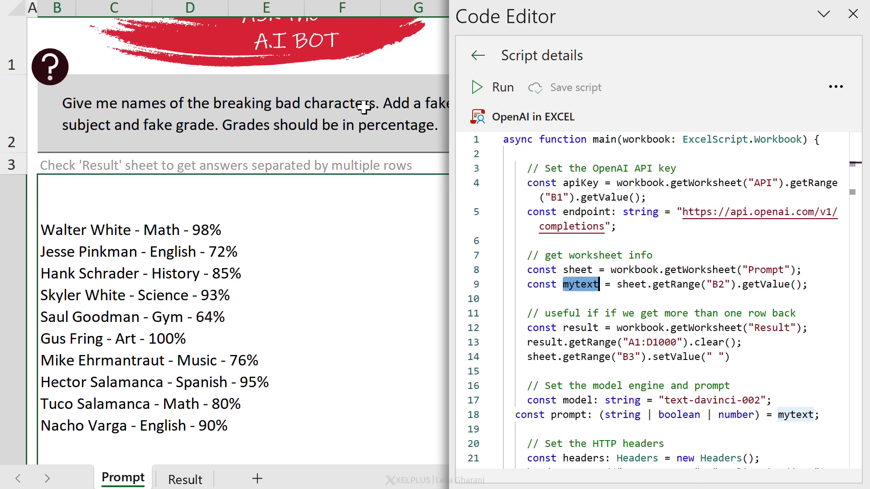
Highlight the script's model and prompt settings on lines 16–18
scroll(698, 272, "down", 2)
scroll(679, 267, "down", 2)
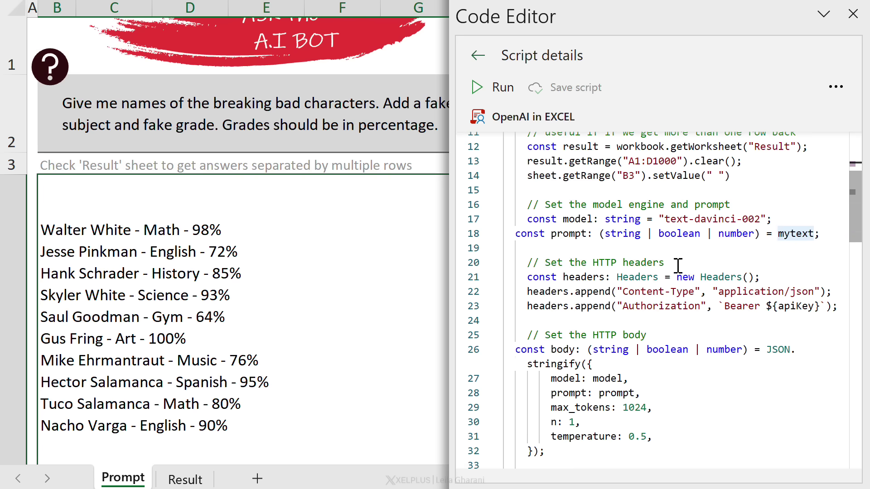
left_click_drag(514, 200, 801, 232)
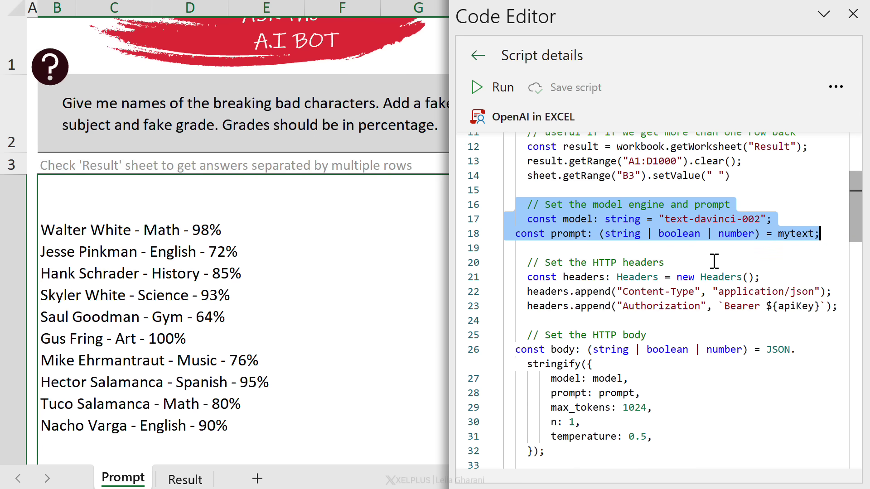
left_click(506, 261)
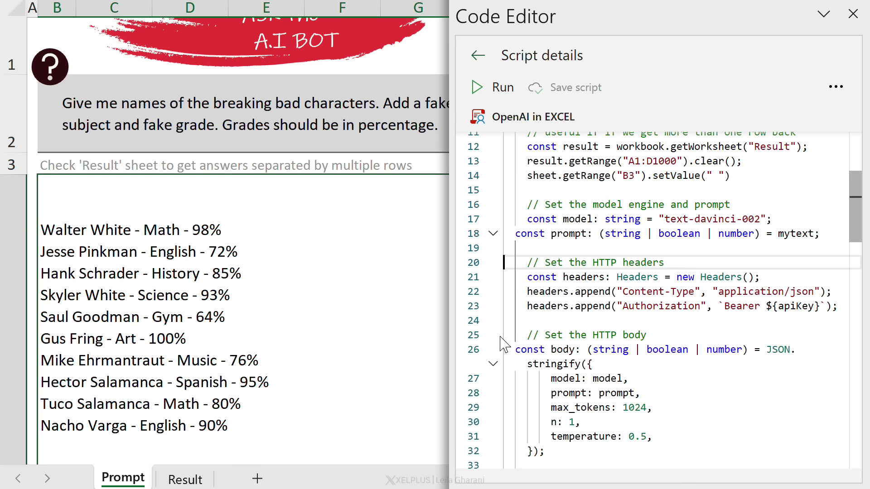
Highlight the output variable on line 50 that writes the reply into B4
scroll(516, 327, "down", 5)
scroll(554, 294, "down", 2)
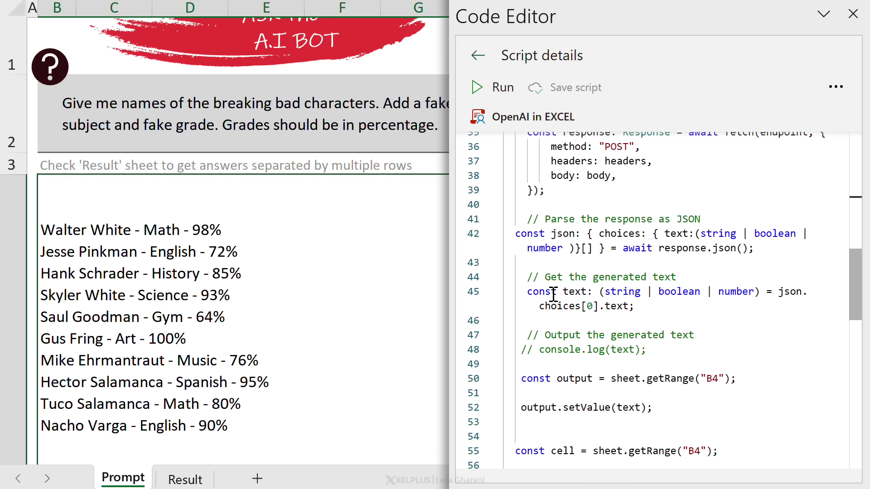
scroll(568, 324, "down", 2)
double_click(576, 289)
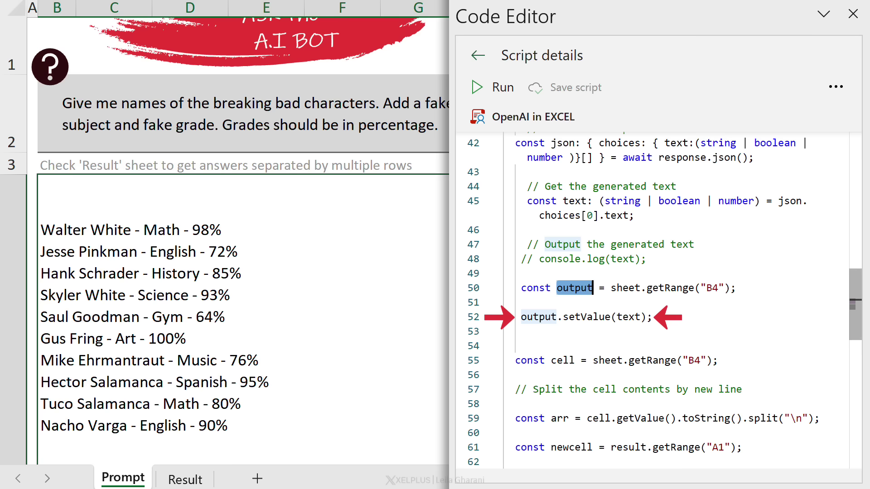
scroll(657, 303, "up", 2)
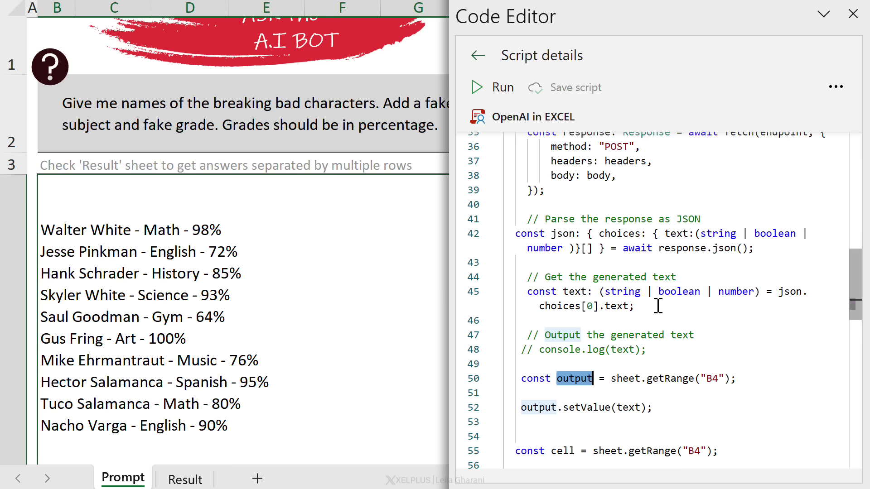
scroll(661, 349, "up", 4)
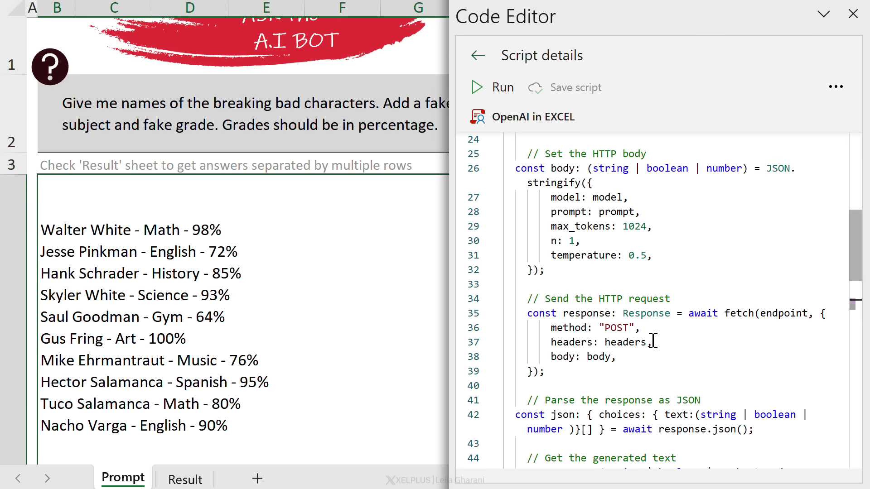
scroll(603, 312, "up", 5)
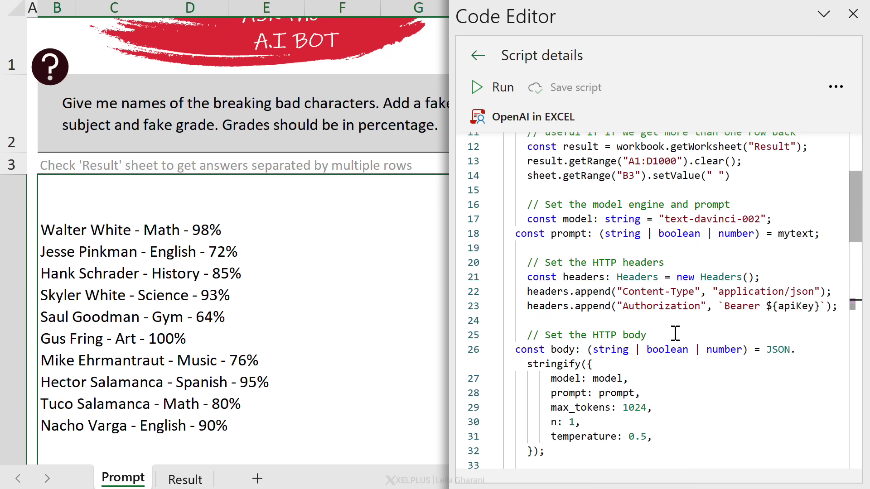
Scroll to the script's end, which splits the answer into Result rows and posts the B3 notice
scroll(674, 336, "down", 3)
scroll(674, 336, "down", 4)
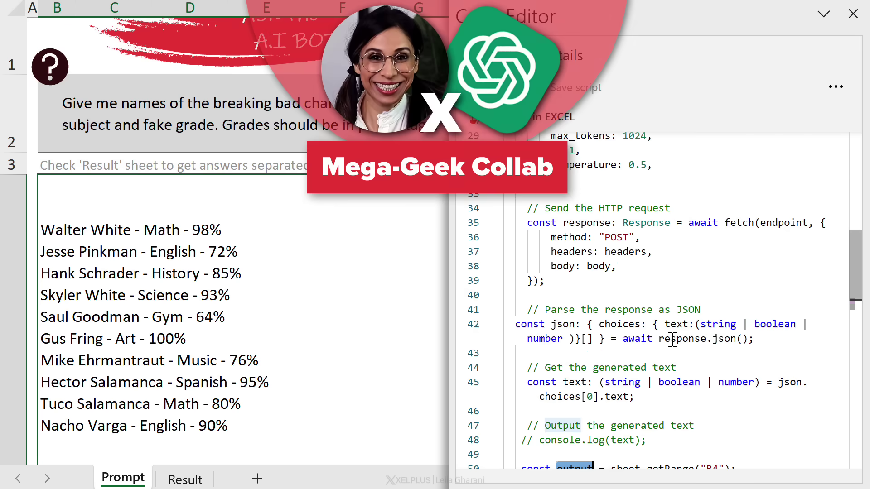
scroll(674, 336, "down", 3)
scroll(707, 362, "down", 2)
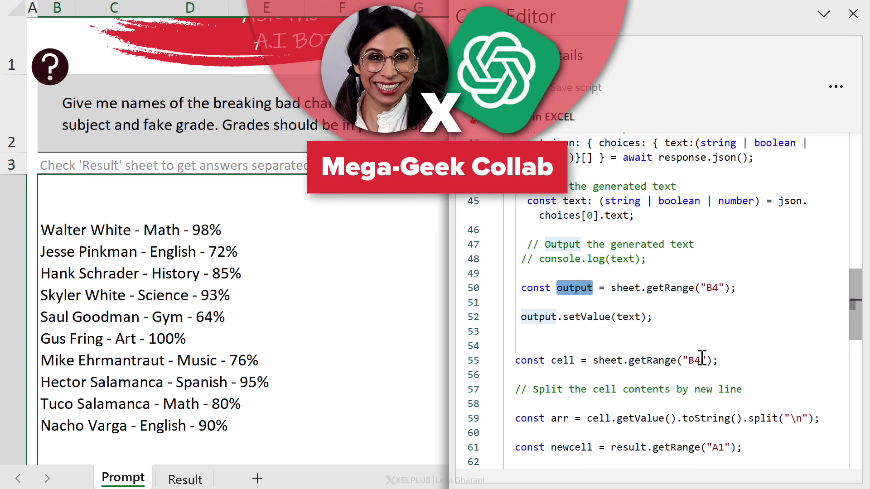
scroll(707, 358, "down", 2)
Highlight the split call on line 59 that breaks the answer into lines
scroll(727, 376, "down", 3)
scroll(731, 369, "down", 1)
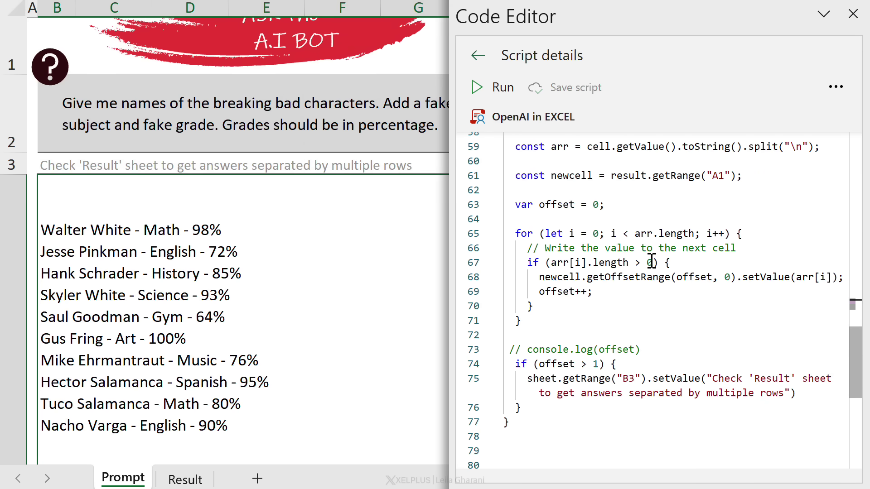
left_click(611, 316)
scroll(634, 299, "up", 2)
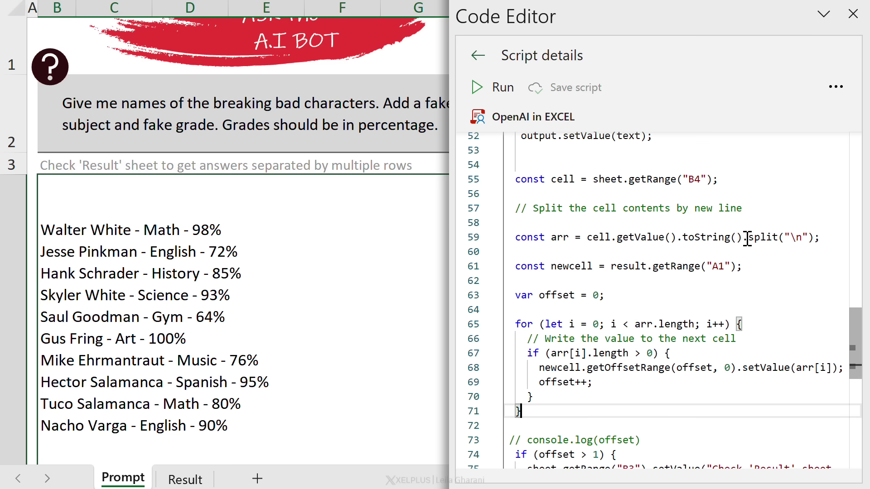
left_click_drag(748, 237, 778, 237)
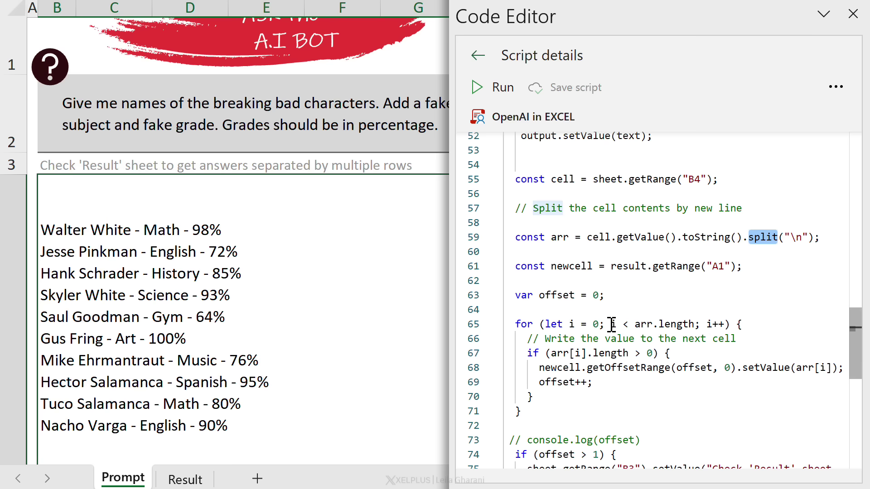
Highlight the for loop on lines 65–71 and its empty-line length check on line 67
scroll(609, 319, "down", 2)
left_click_drag(515, 234, 576, 317)
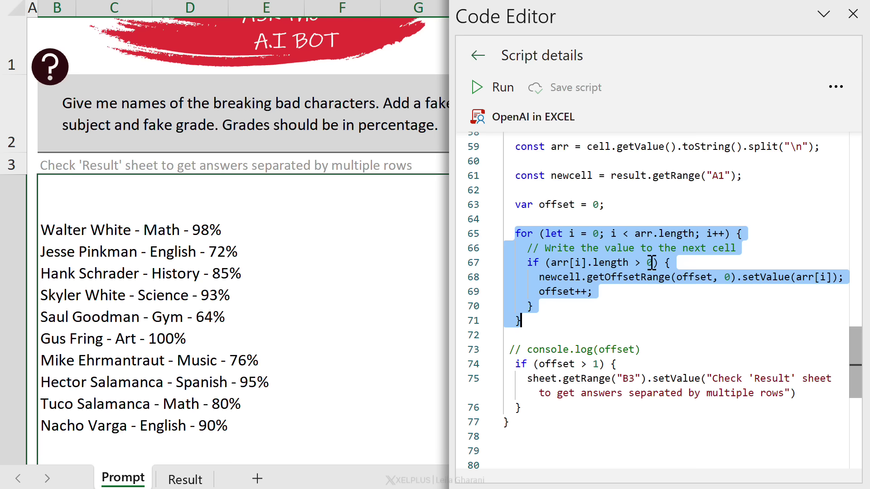
left_click_drag(653, 263, 550, 263)
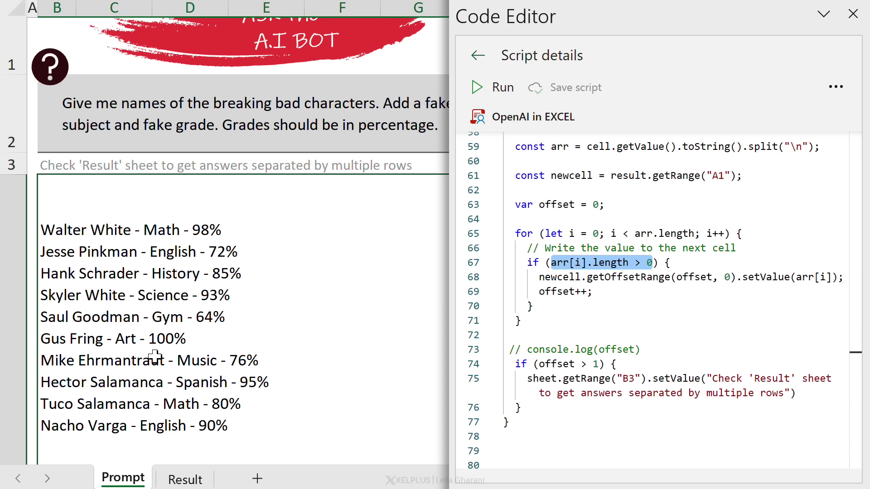
left_click(193, 479)
left_click(141, 52)
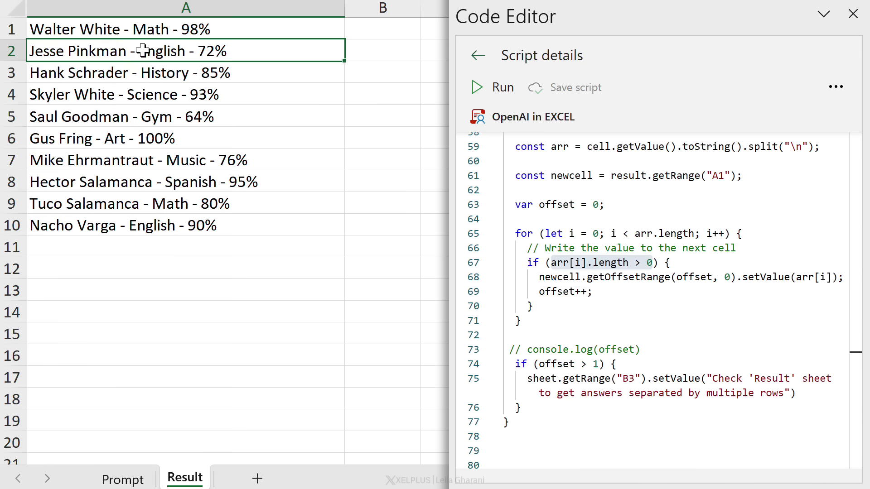
left_click(131, 106)
left_click(122, 182)
left_click(117, 227)
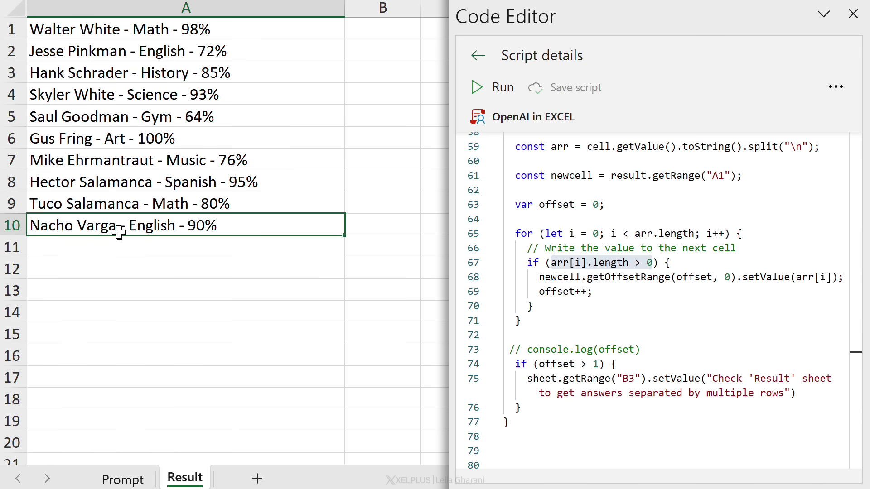
left_click(123, 480)
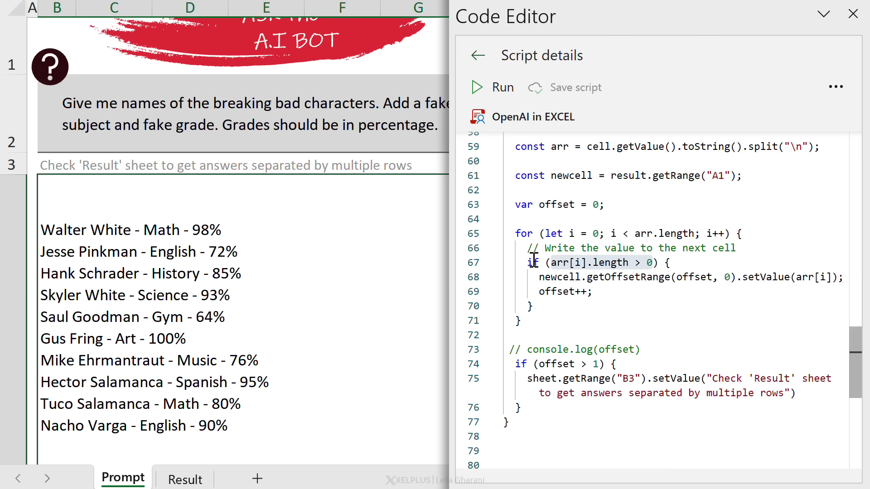
scroll(533, 261, "down", 4)
scroll(607, 262, "up", 5)
scroll(604, 267, "up", 5)
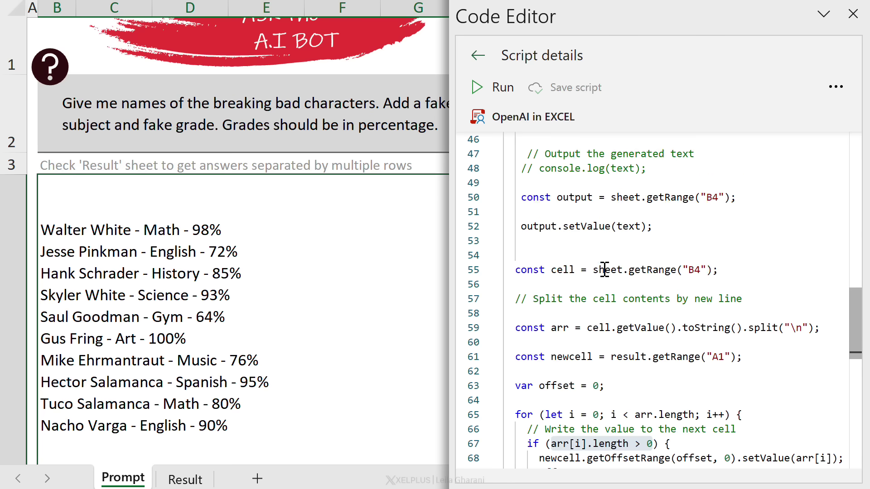
scroll(602, 269, "up", 7)
scroll(593, 265, "up", 6)
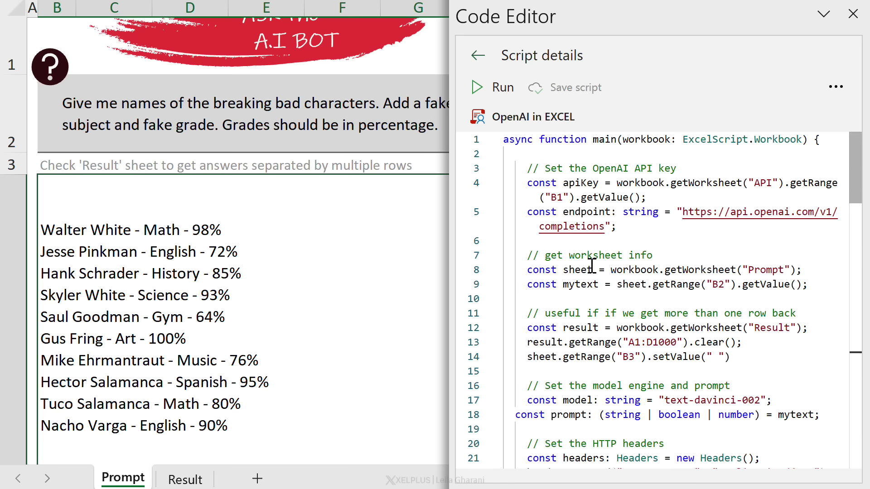